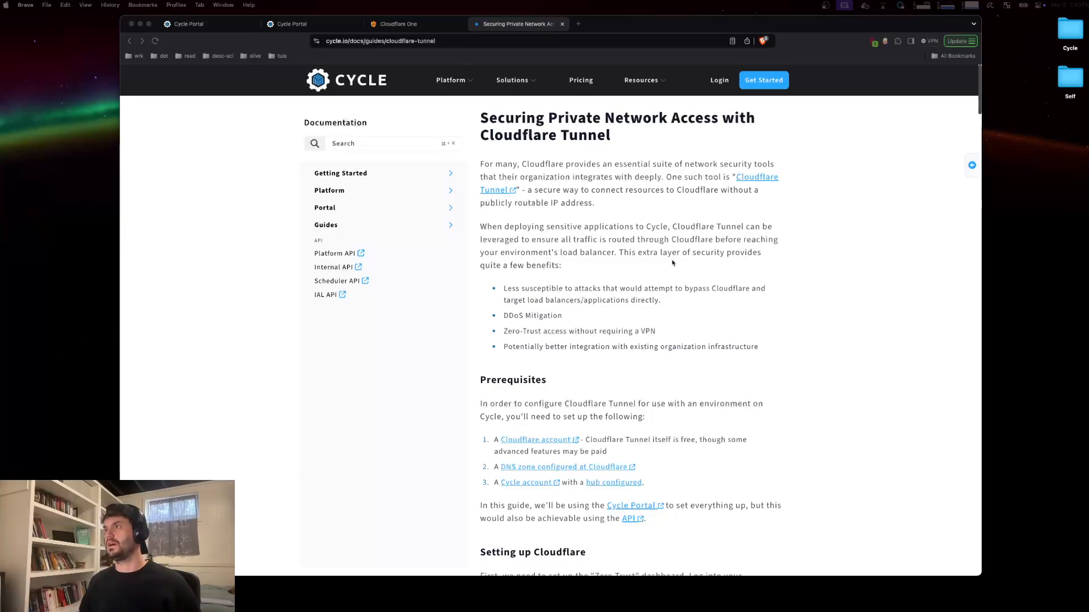
Step: Open the Tunnels page under Networks in the Cloudflare Zero Trust dashboard
scroll(686, 275, "down", 5)
scroll(672, 278, "up", 3)
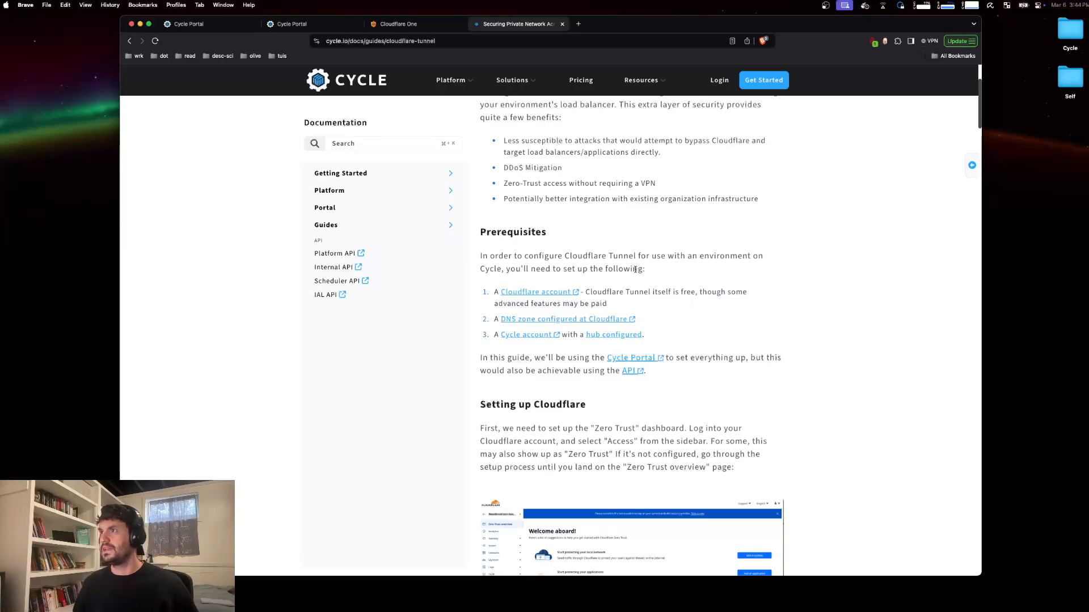
scroll(637, 289, "down", 3)
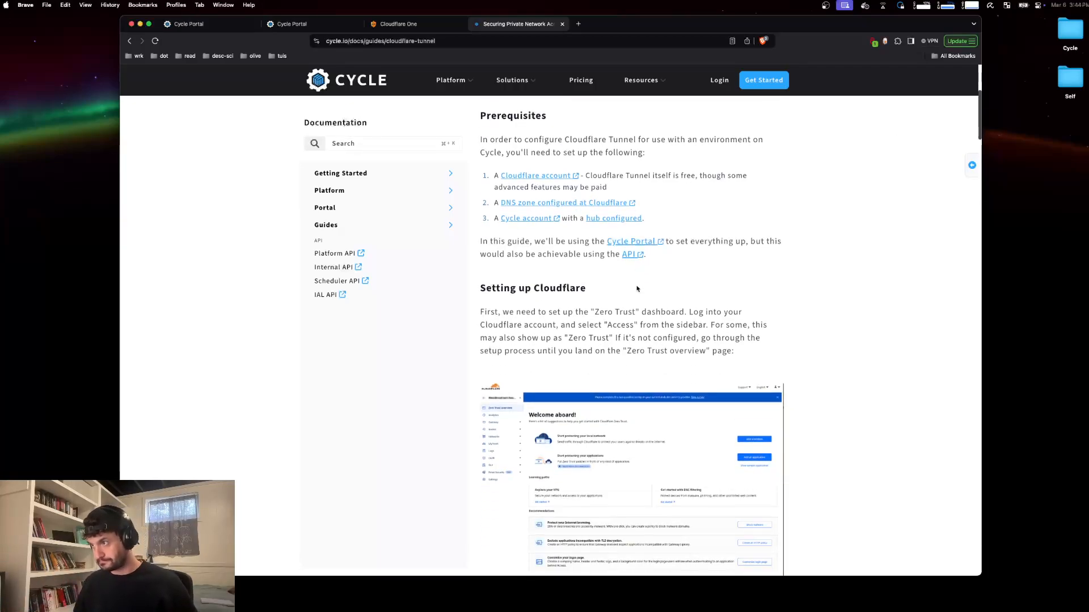
left_click(412, 25)
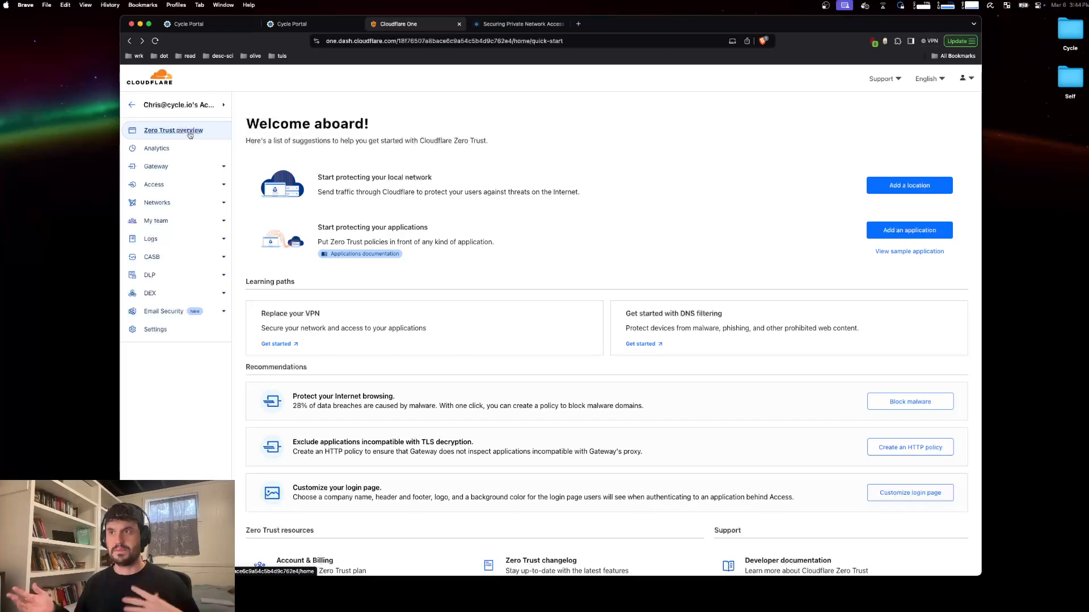
left_click(223, 204)
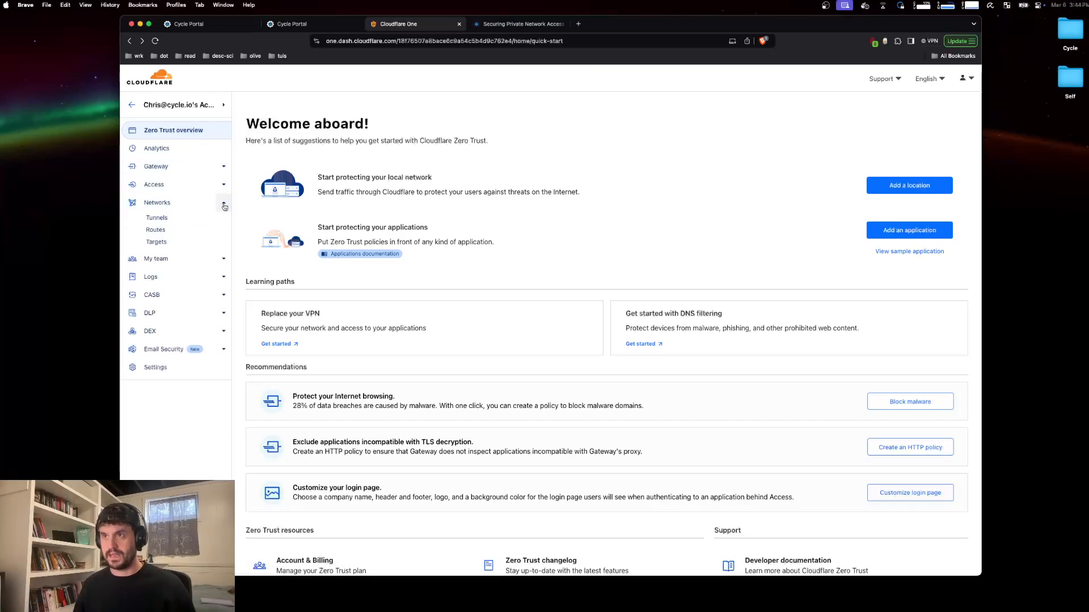
left_click(195, 220)
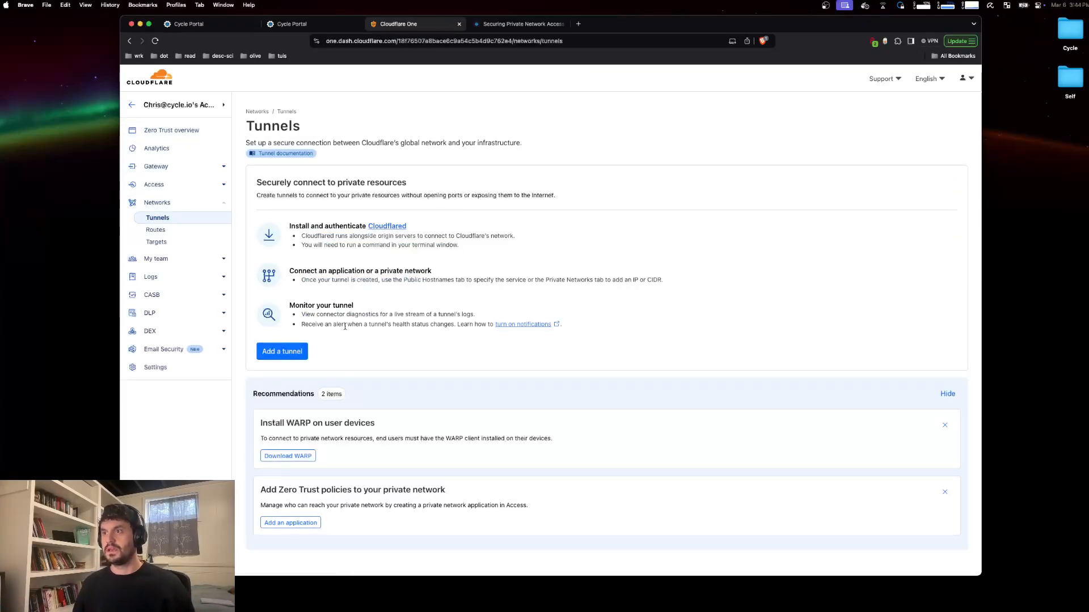
Step: Create a new Cloudflared tunnel named cycle-stuff and save it
left_click(289, 353)
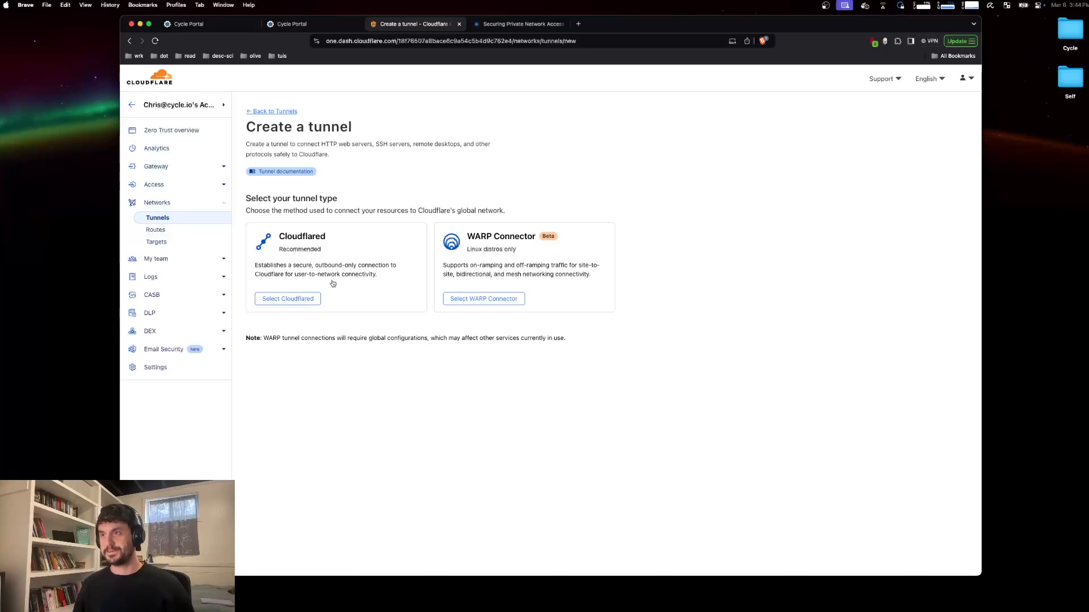
left_click(309, 301)
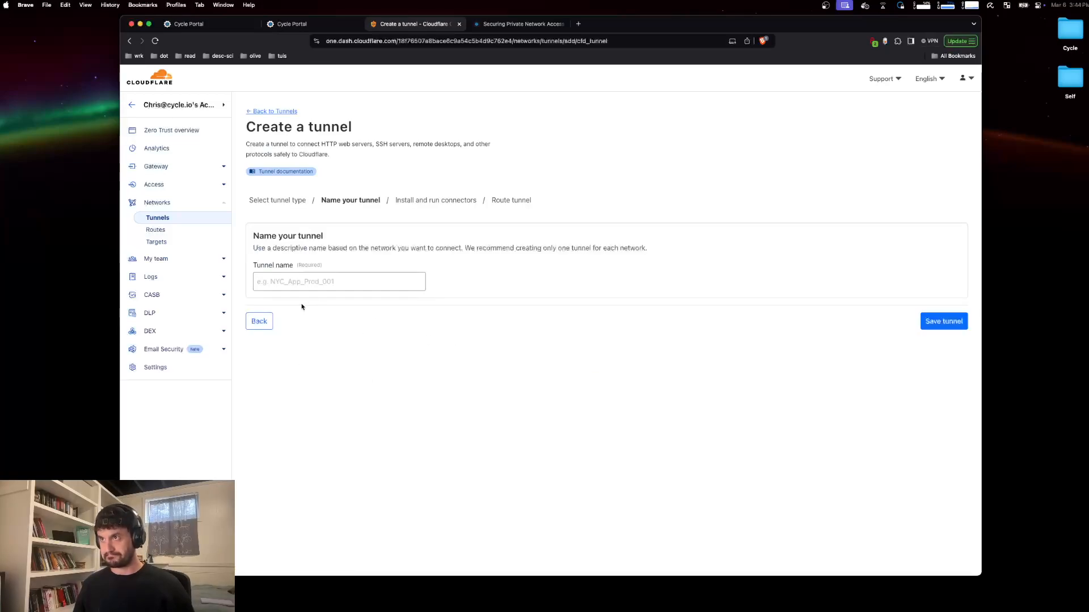
left_click(351, 285)
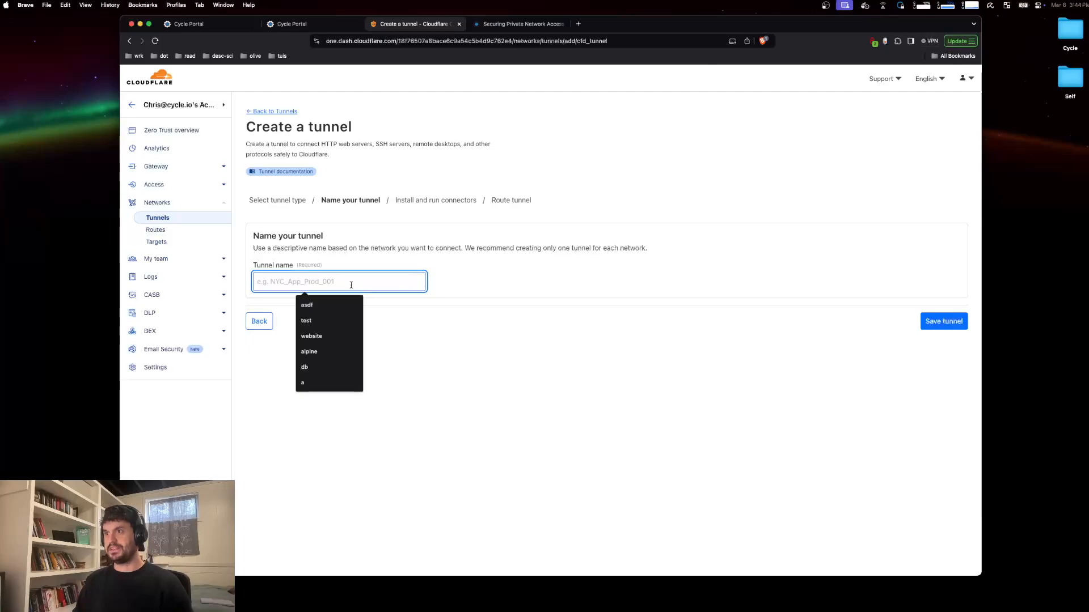
type("cycle-")
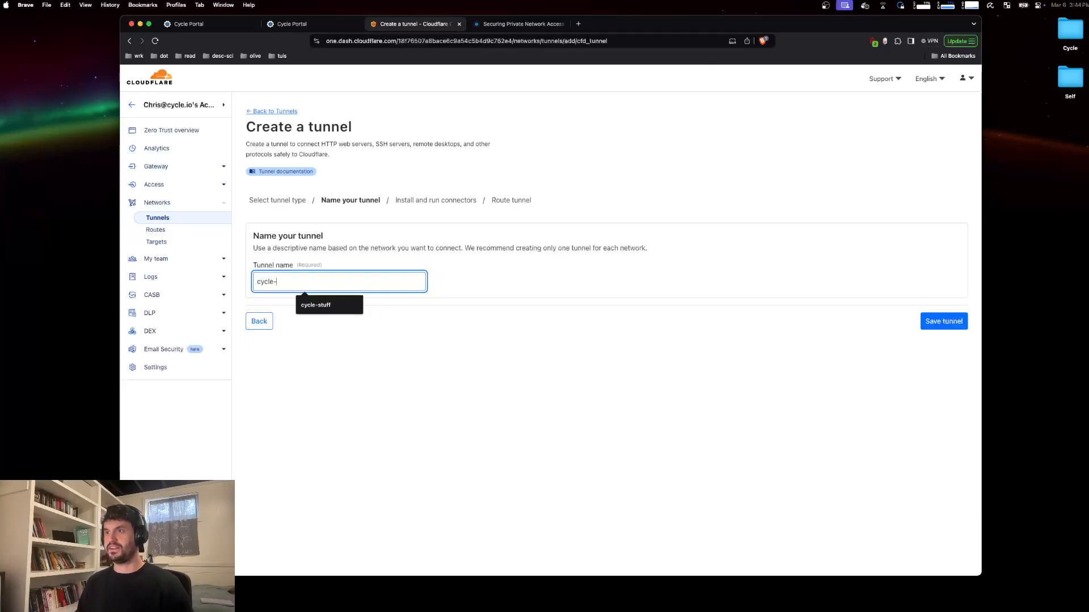
type("stuff")
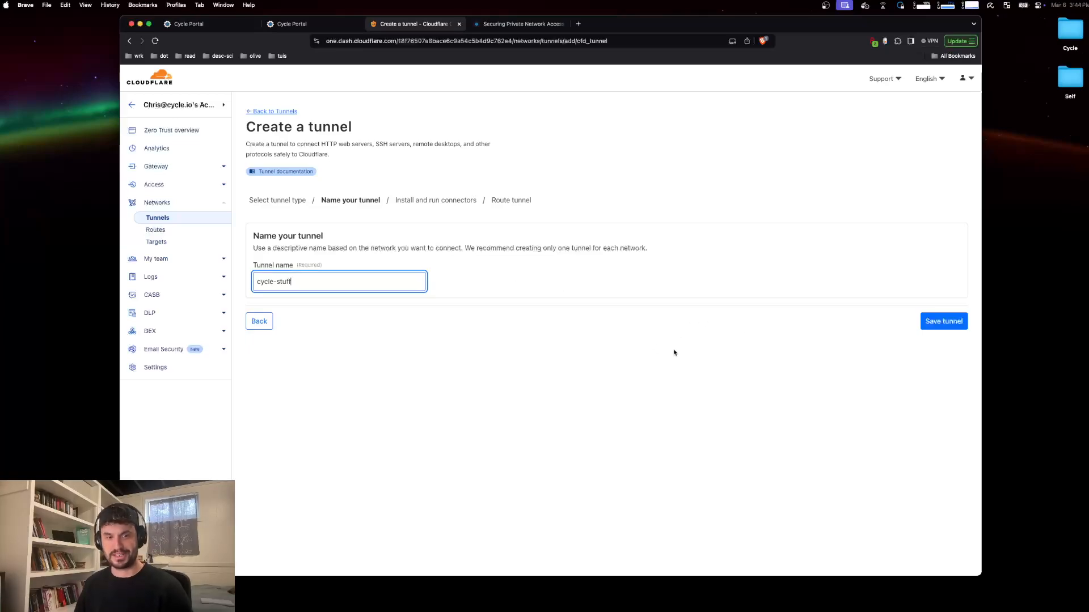
left_click(943, 321)
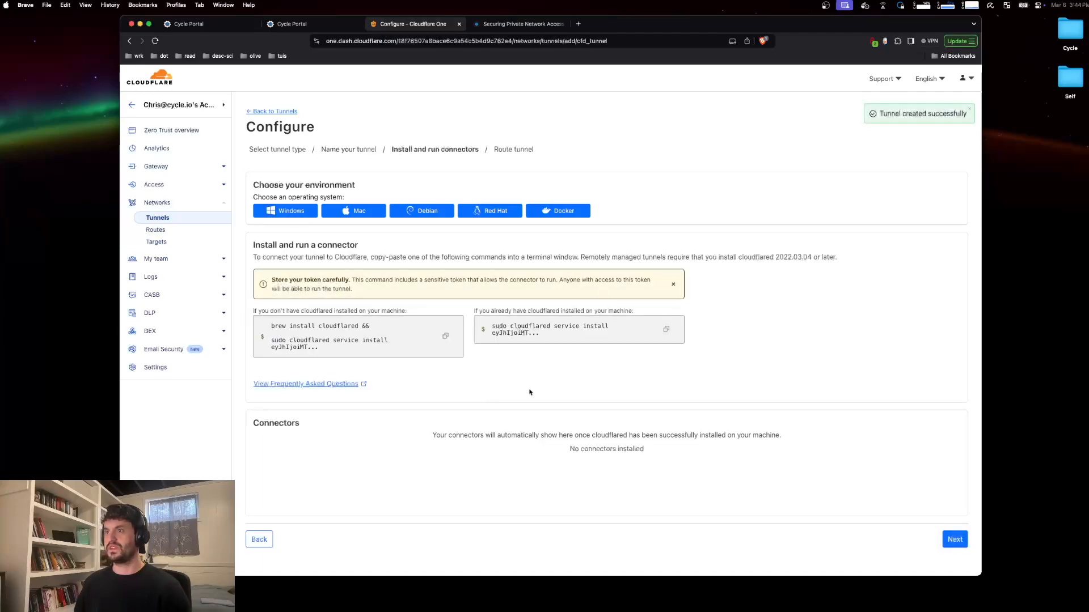
Step: Copy the Docker connector run command for the tunnel and continue to the traffic routing stage
left_click(558, 210)
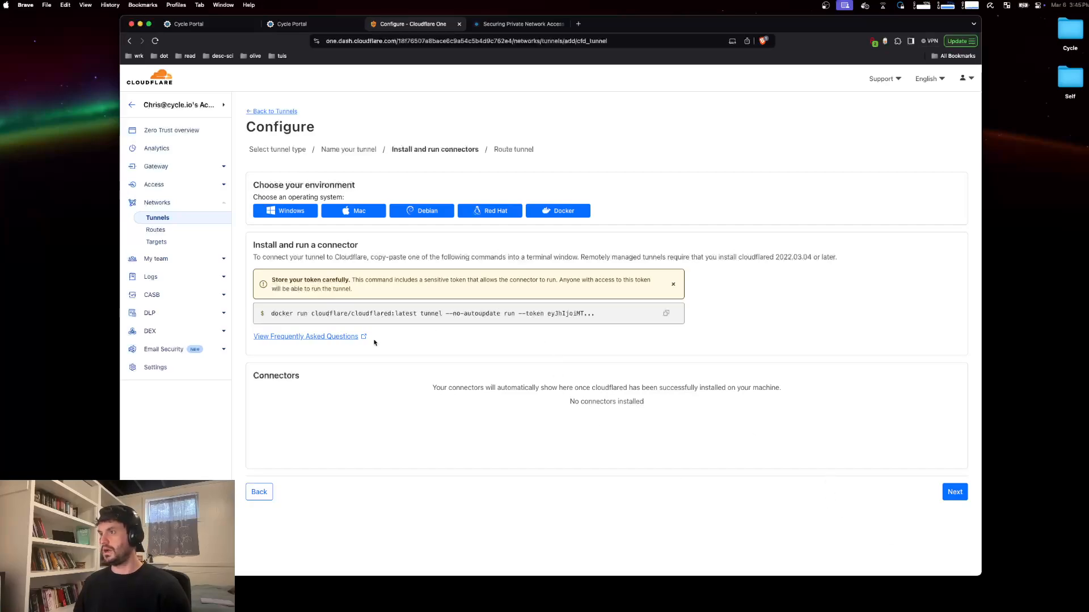
left_click(447, 316)
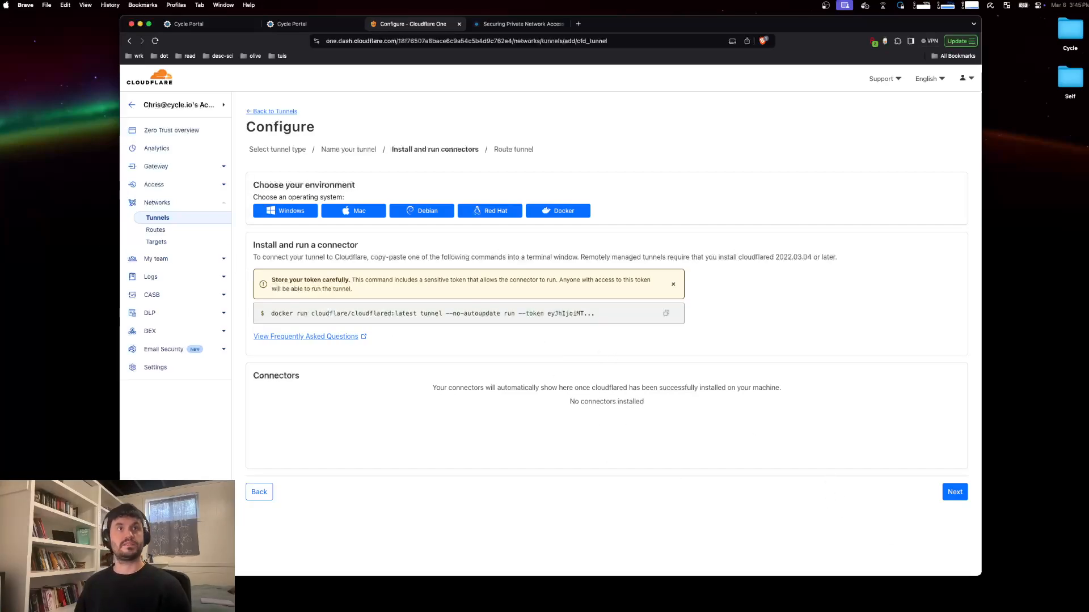
key("super+space")
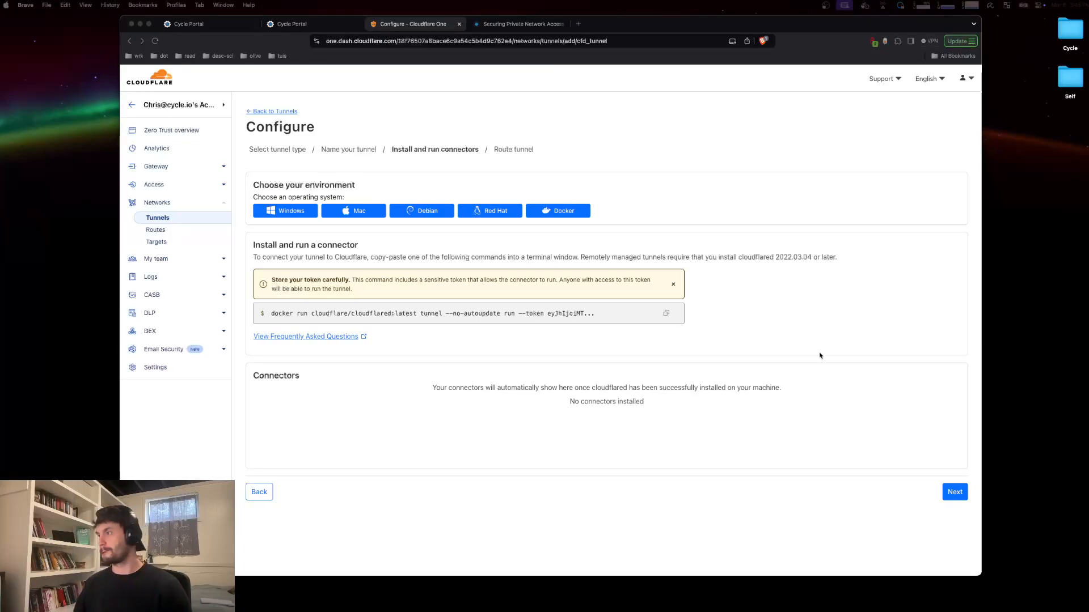
left_click(843, 534)
left_click(955, 492)
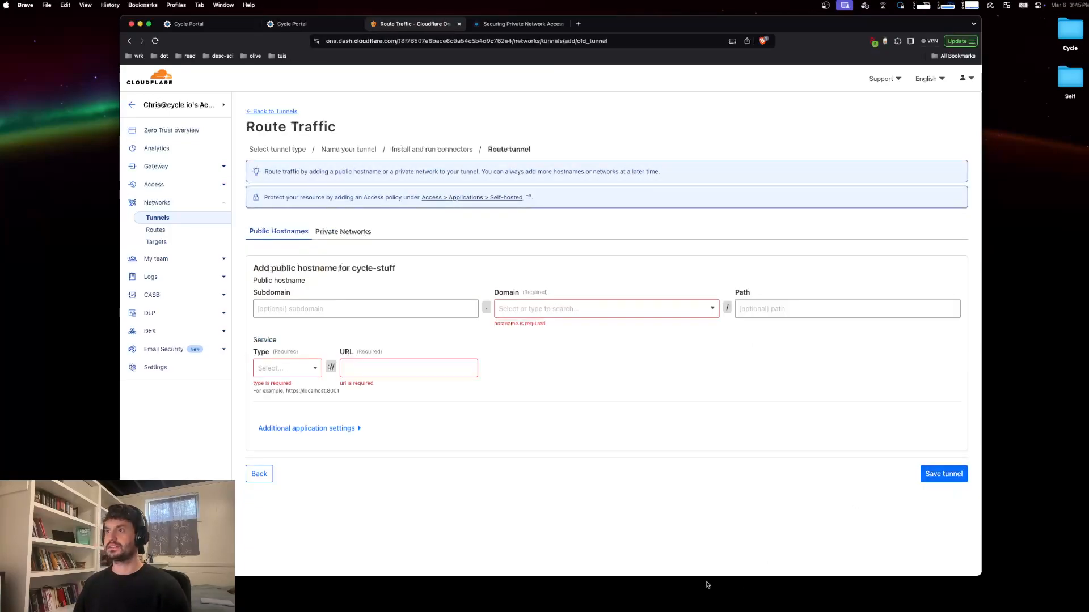
Step: Set the tunnel's public hostname to subdomain demo on the listqueens.com domain
left_click(298, 308)
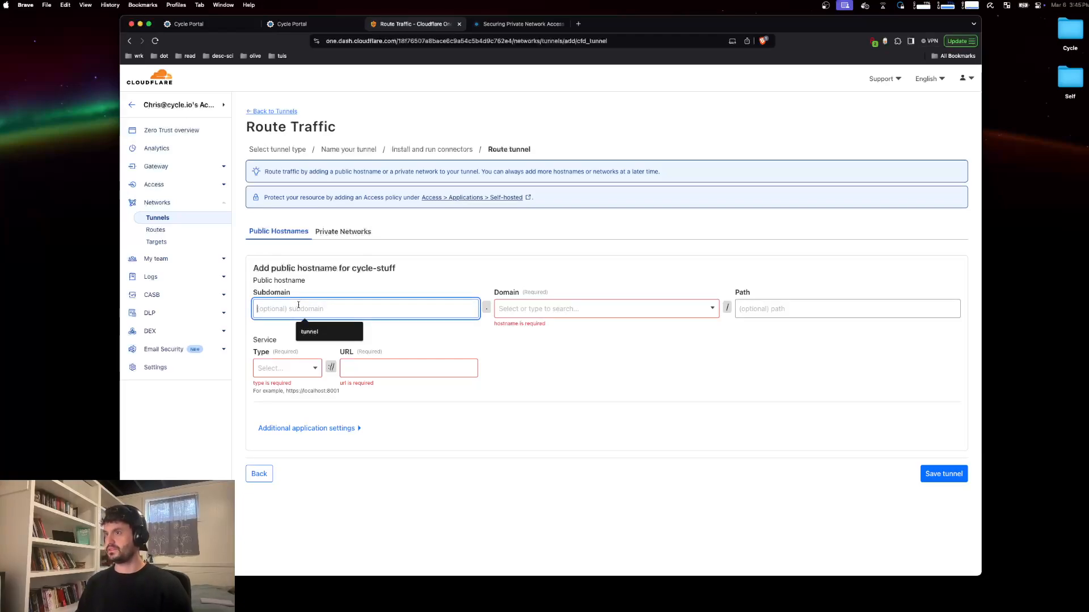
type("demo")
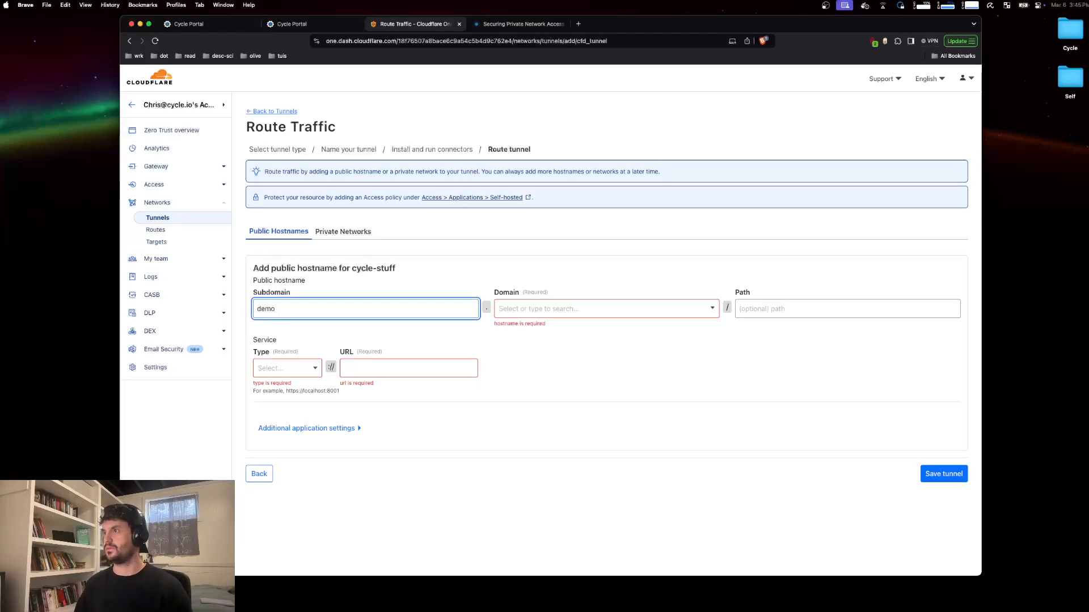
left_click(551, 309)
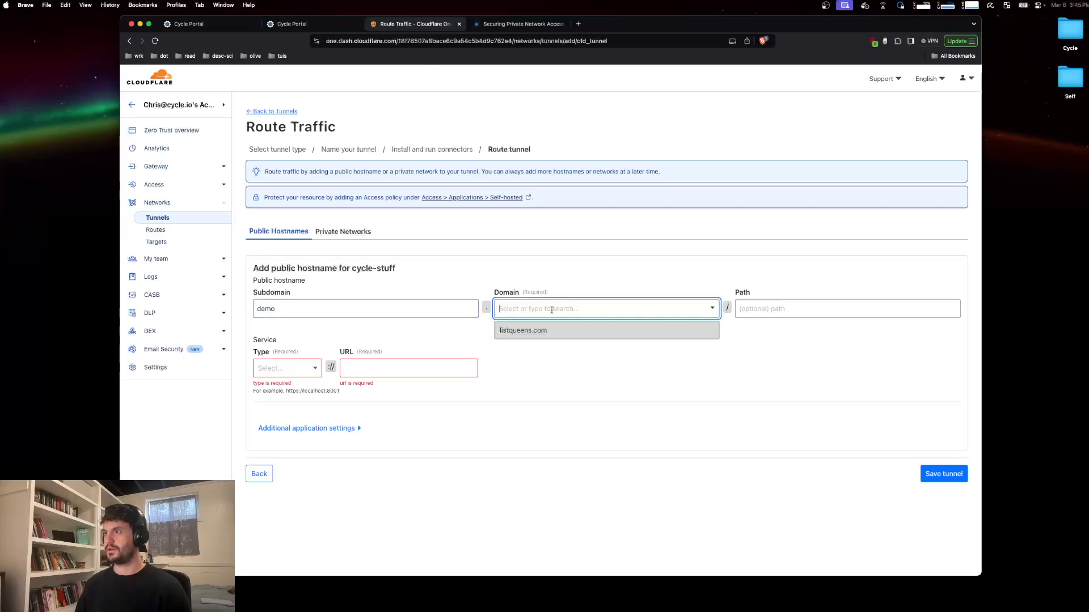
left_click(521, 332)
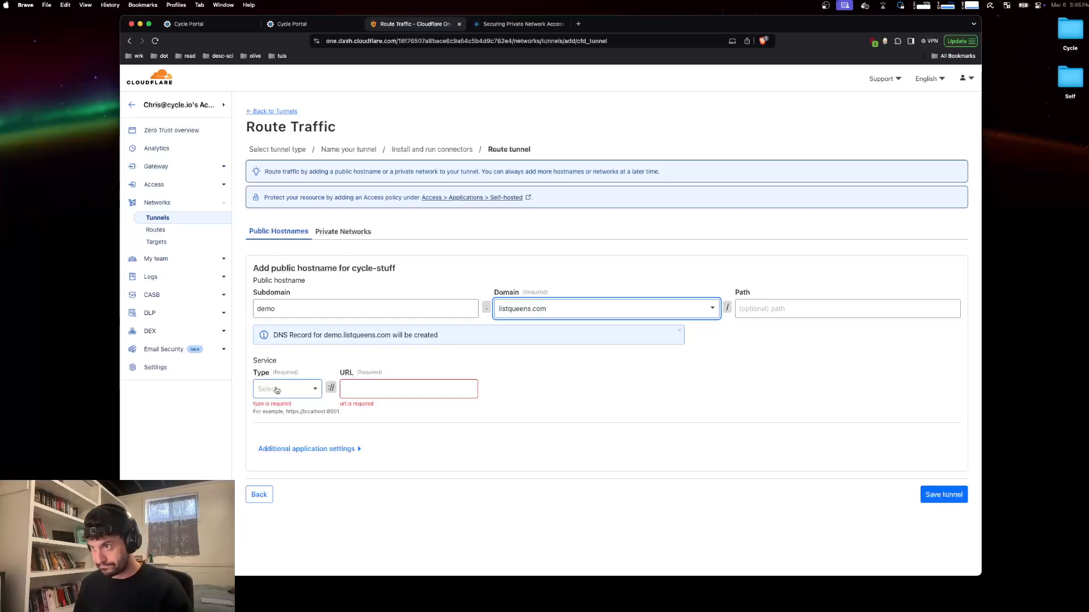
left_click_drag(253, 358, 287, 362)
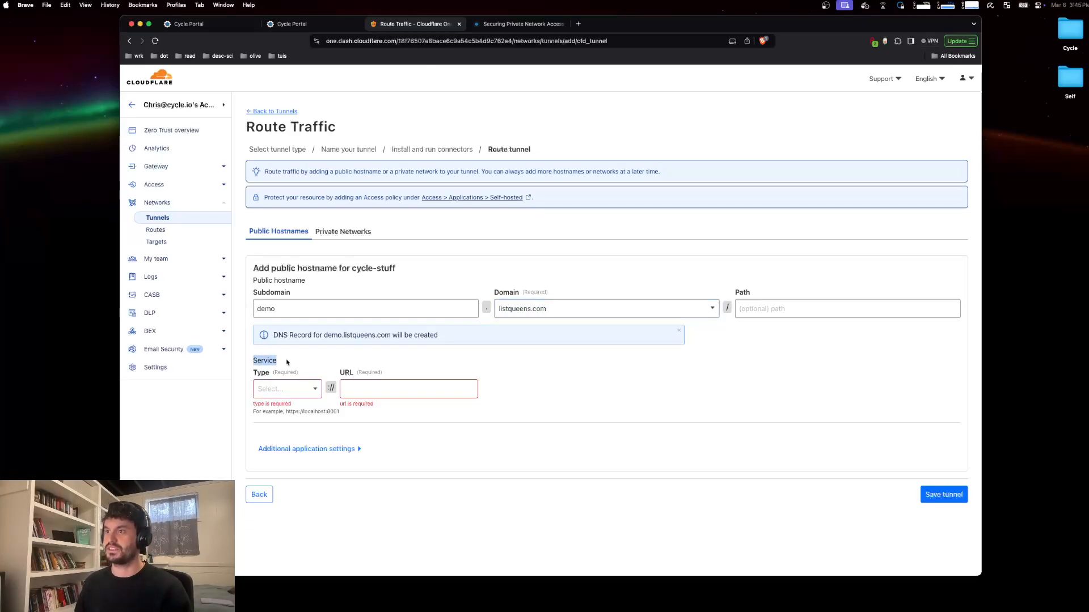
left_click(346, 293)
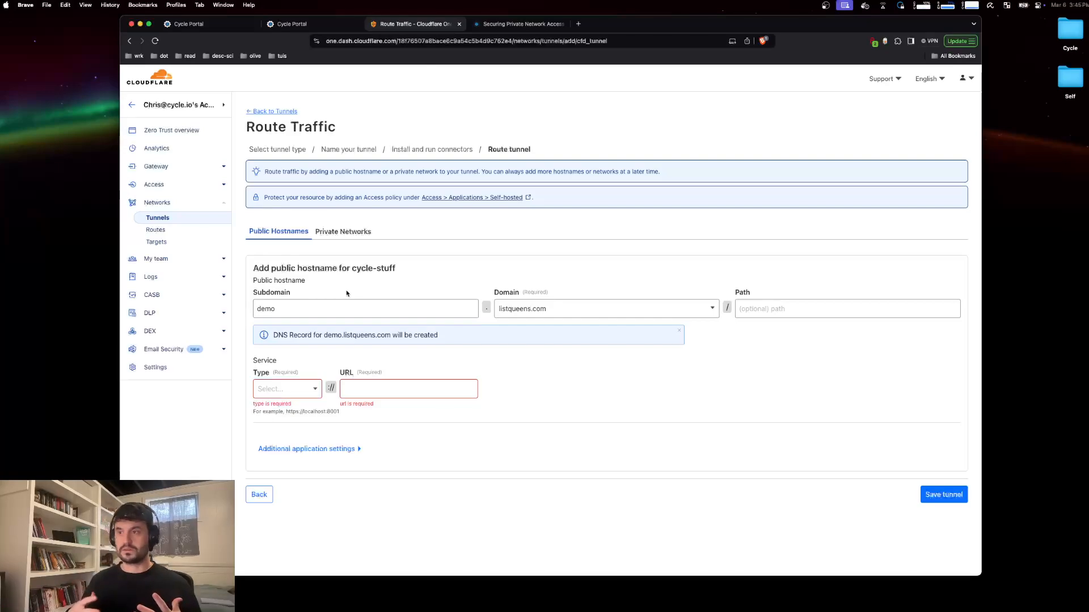
Step: Point the hostname to an HTTP service at URL env-lb and save the tunnel
left_click(285, 392)
left_click(310, 407)
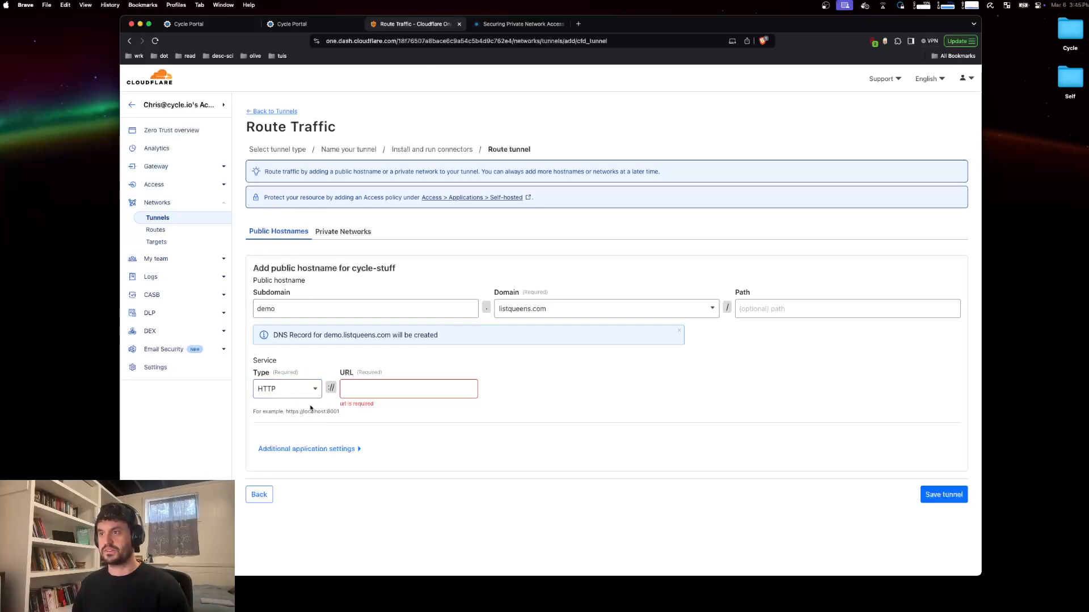
left_click(350, 388)
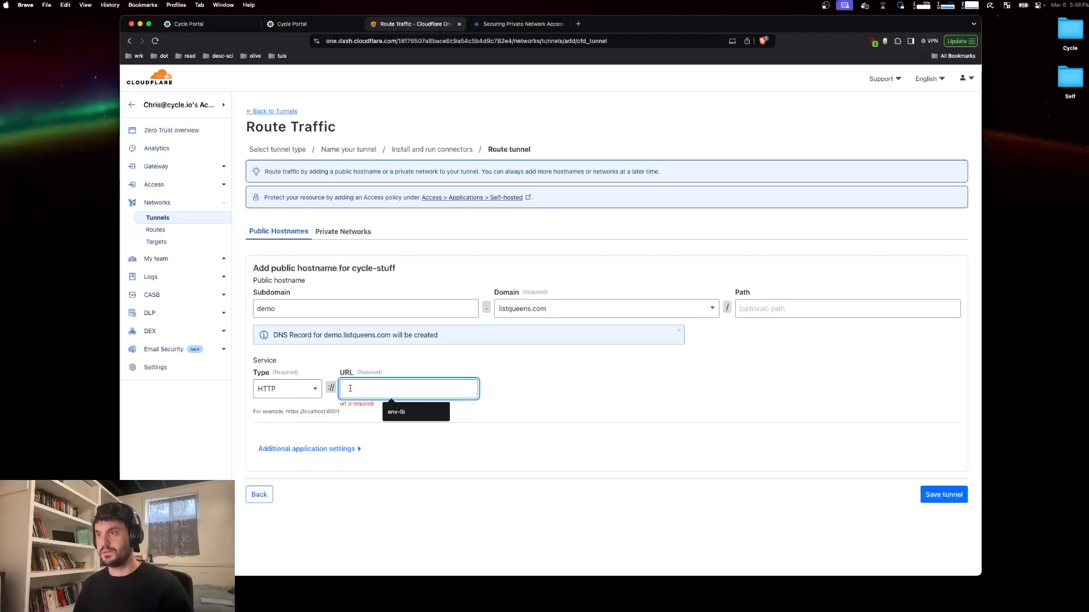
type("env")
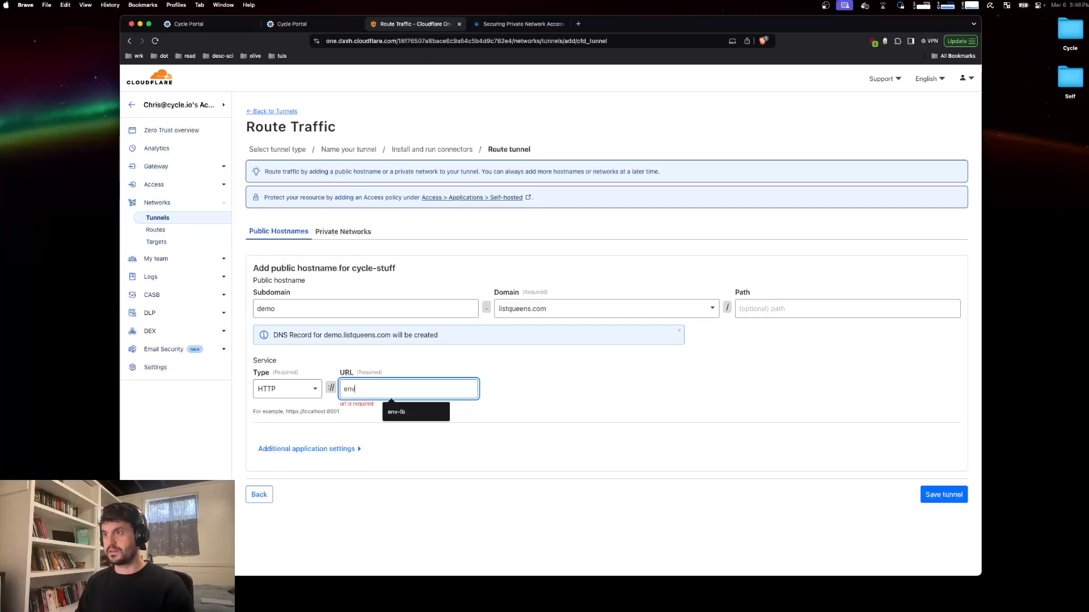
type("-lb")
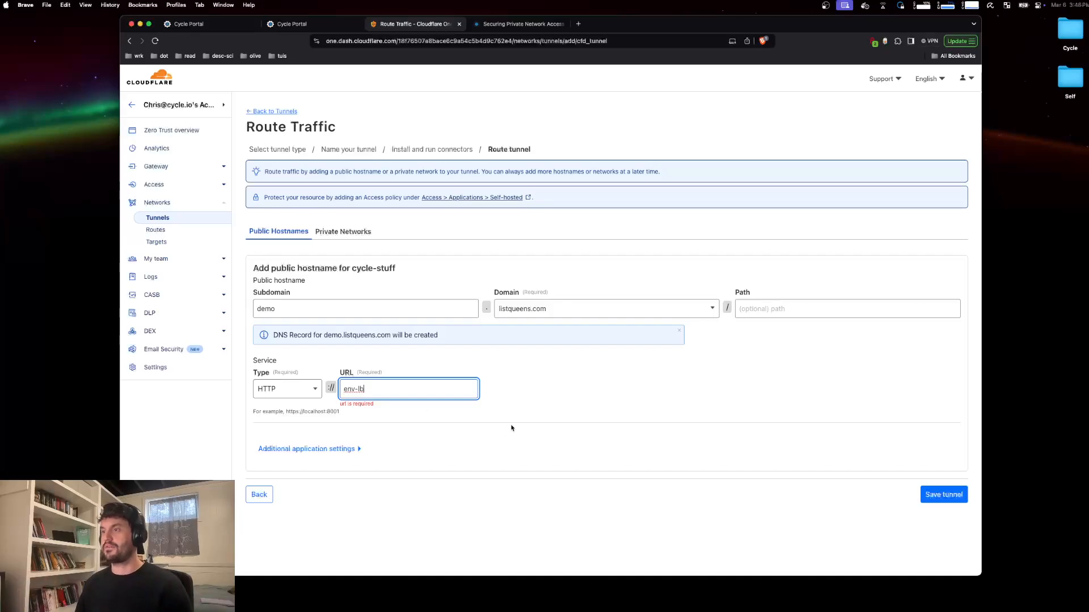
left_click(522, 385)
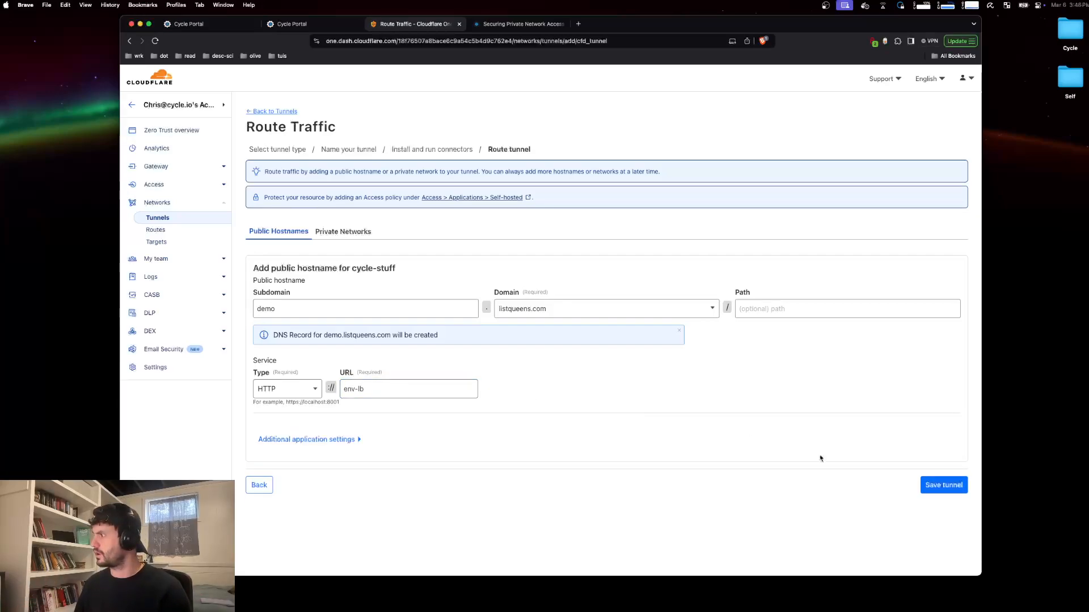
left_click(961, 489)
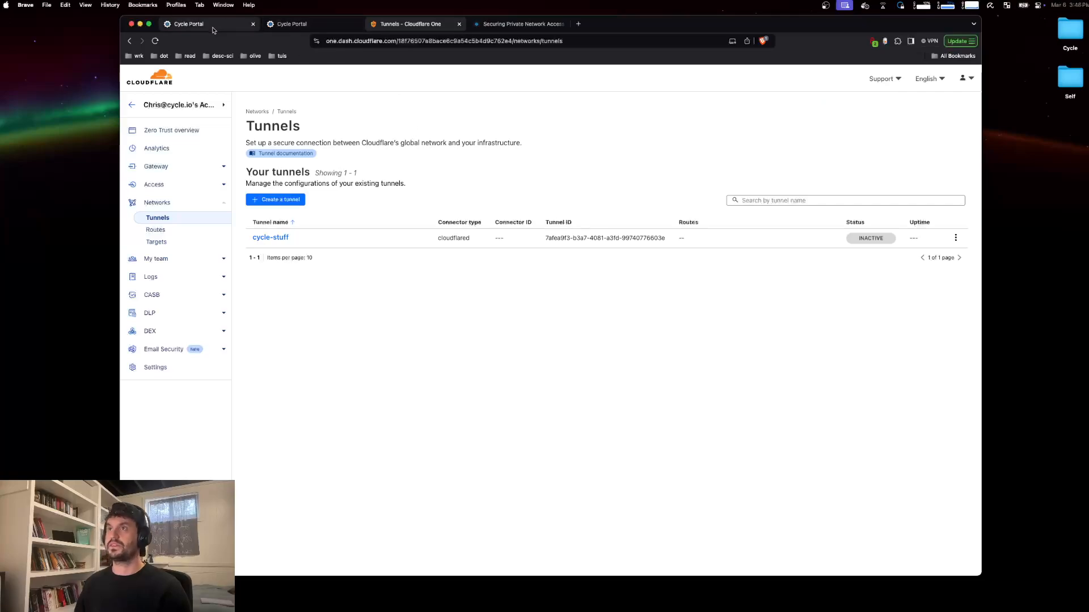
Step: Create an environment named CF Tunnel Demo on the production cluster in the Cycle portal and start it
left_click(193, 24)
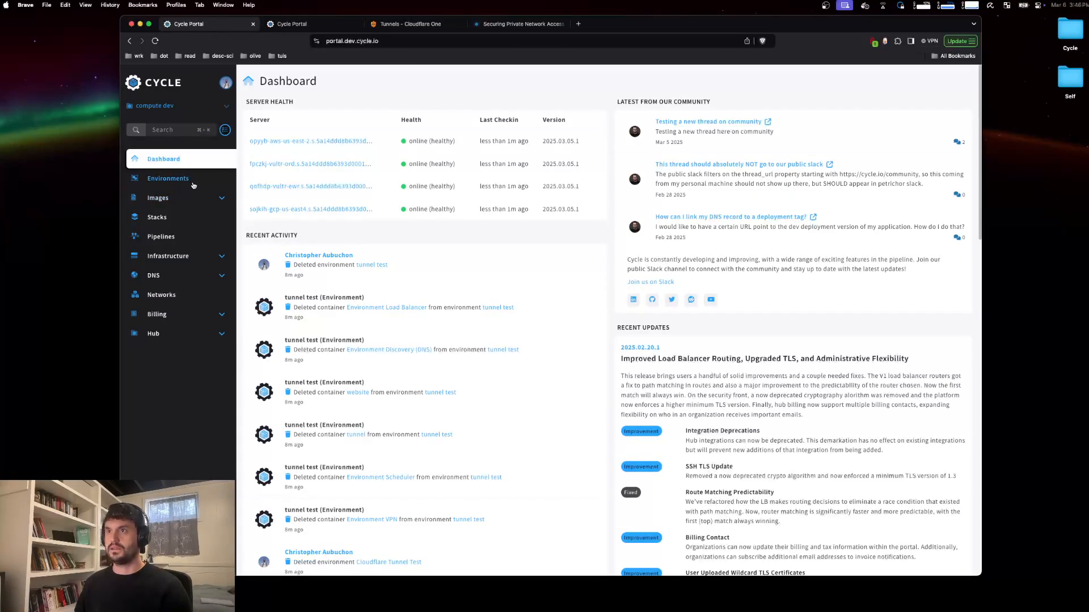
left_click(170, 179)
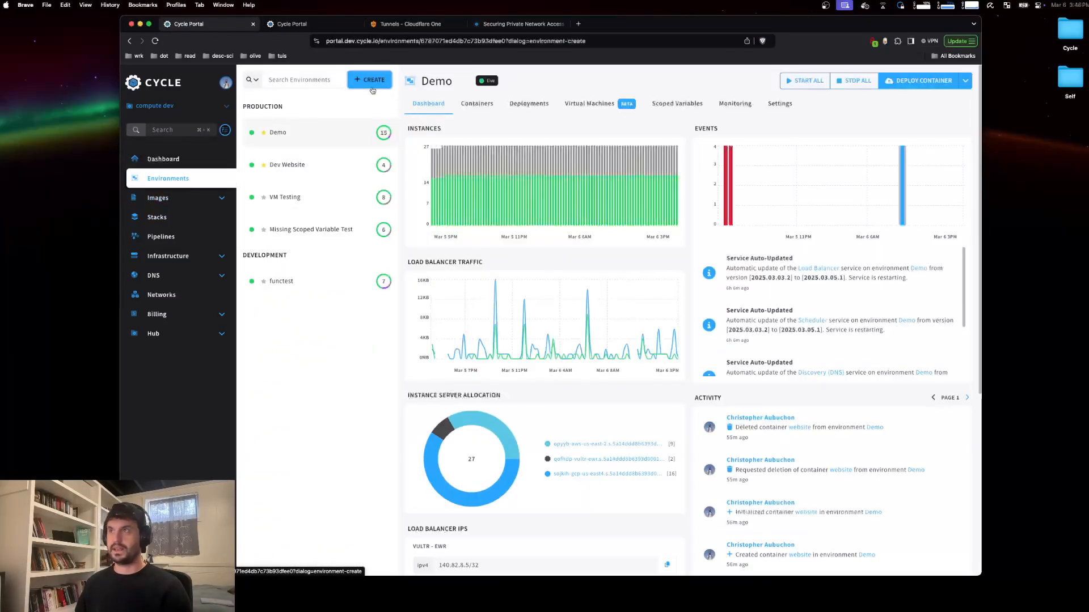
left_click(369, 80)
left_click(348, 168)
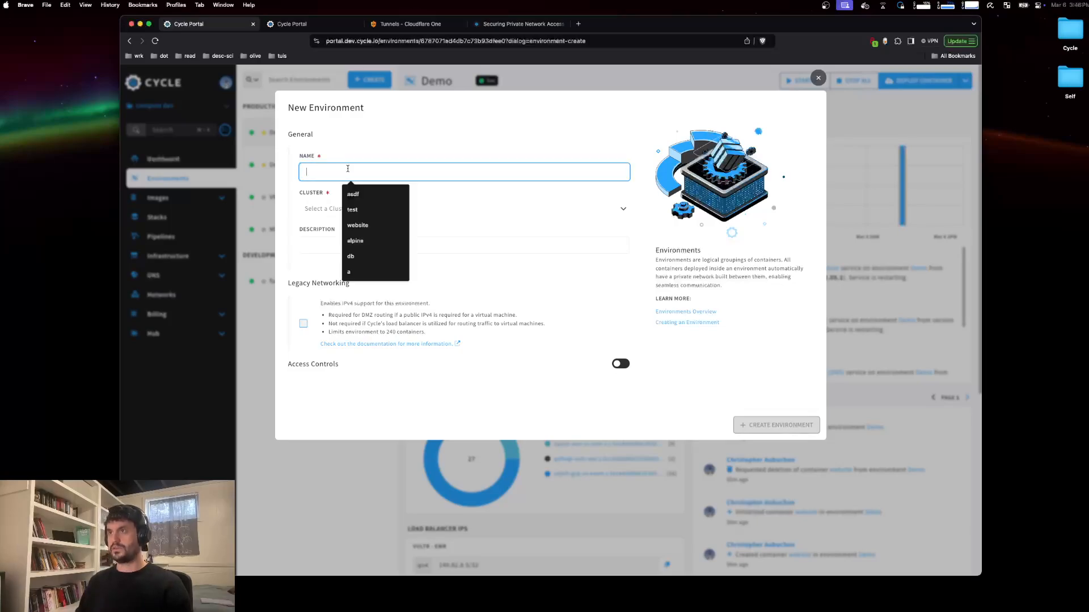
type("CF Tunnel Demo")
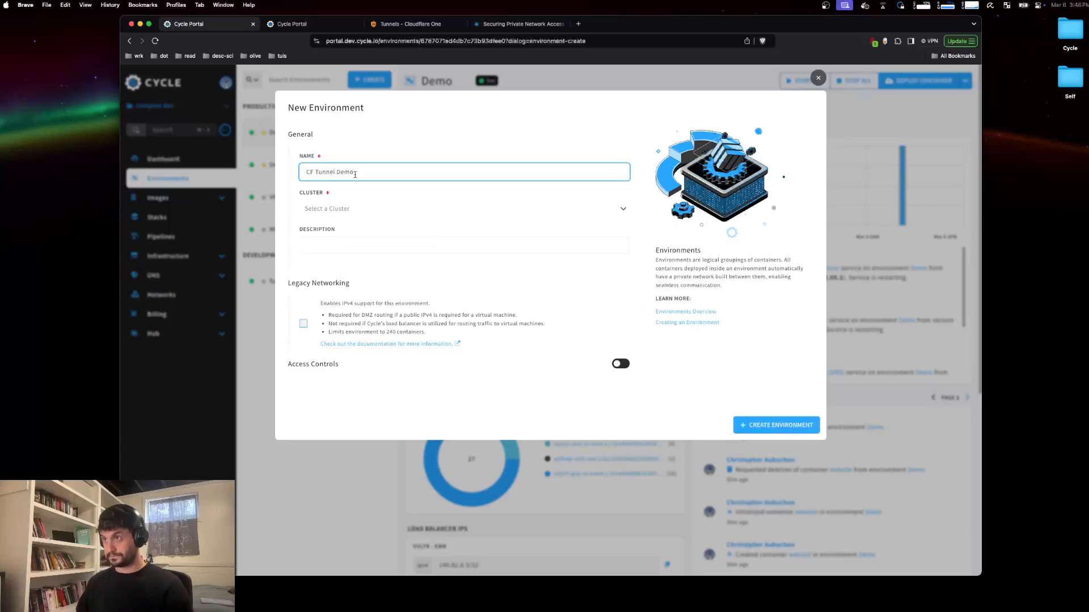
left_click(382, 208)
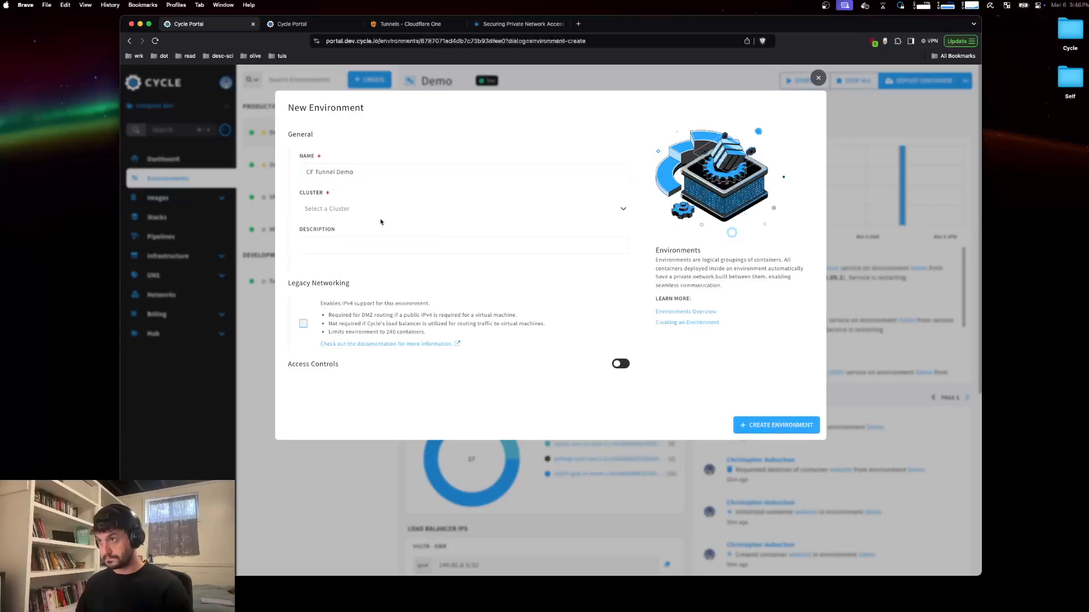
left_click(360, 234)
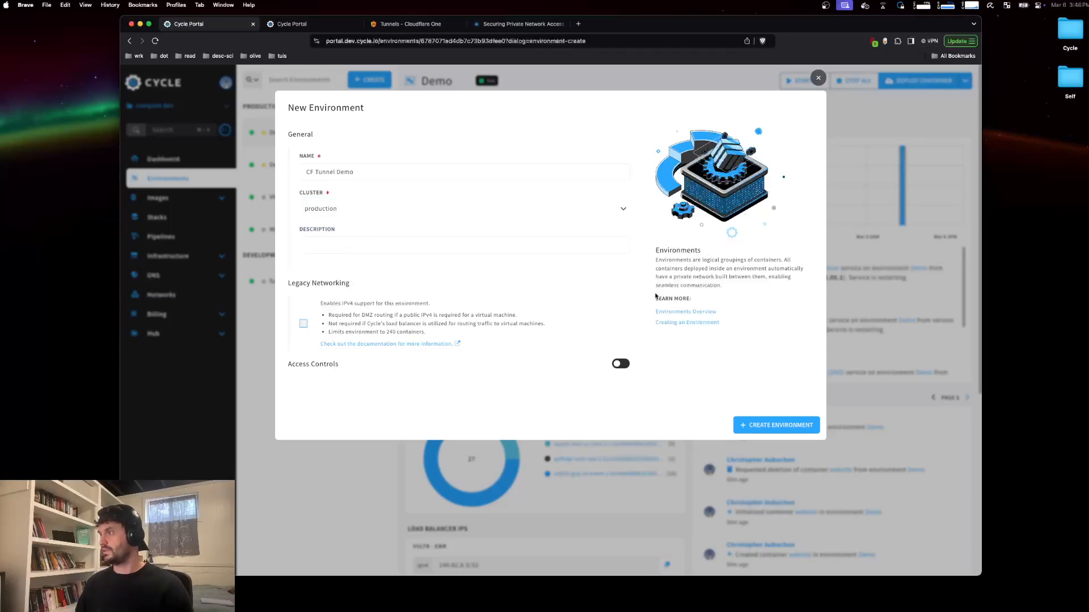
left_click(770, 426)
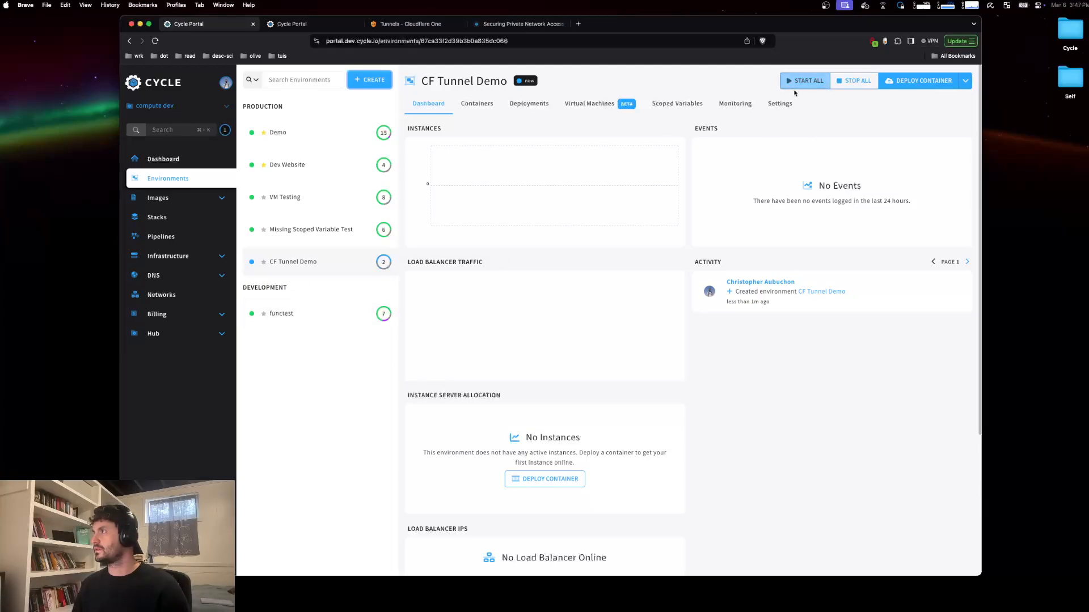
left_click(802, 88)
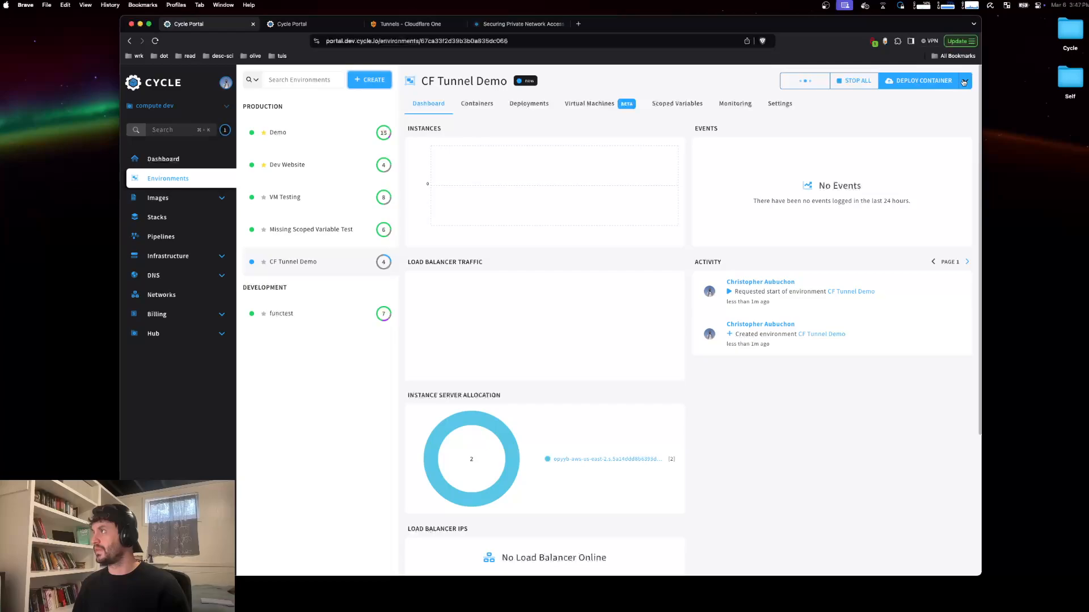
Step: Start deploying a new container in the CF Tunnel Demo environment named tunnel
left_click(923, 81)
left_click(334, 170)
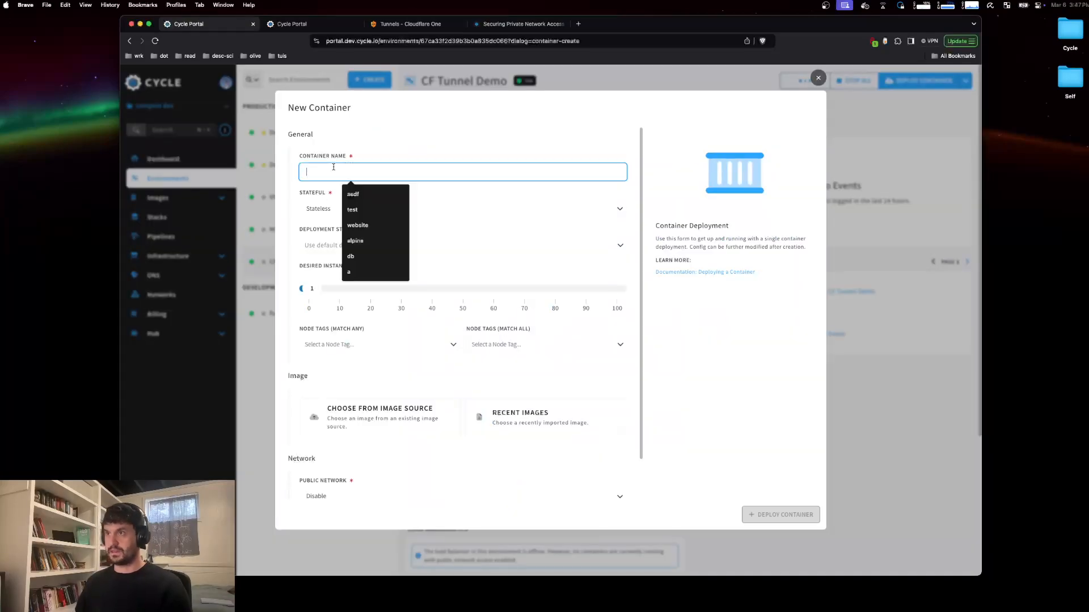
type("tunnel")
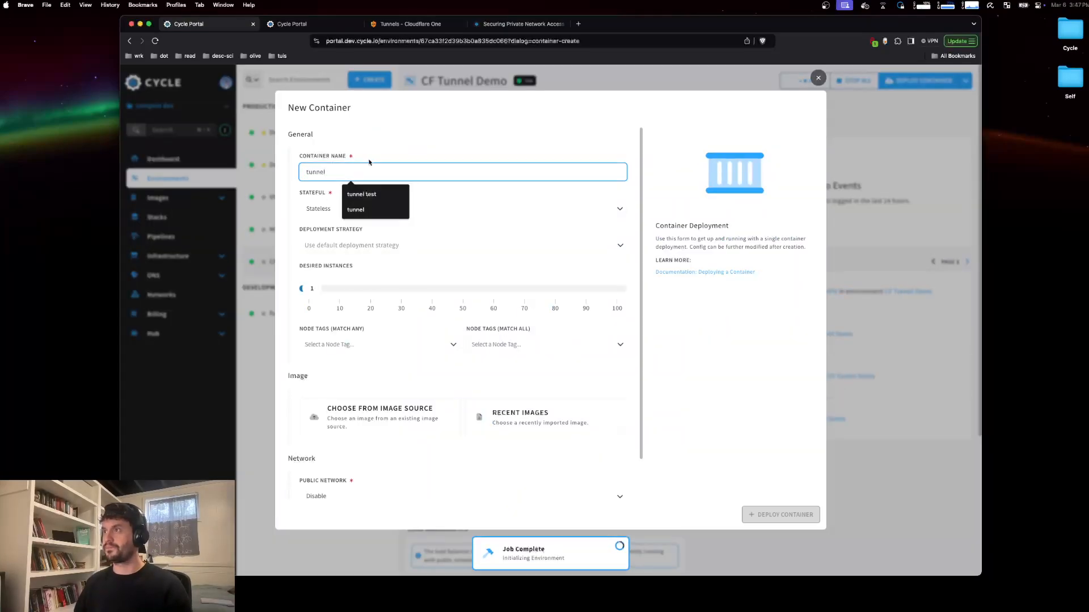
left_click(450, 199)
scroll(450, 199, "down", 3)
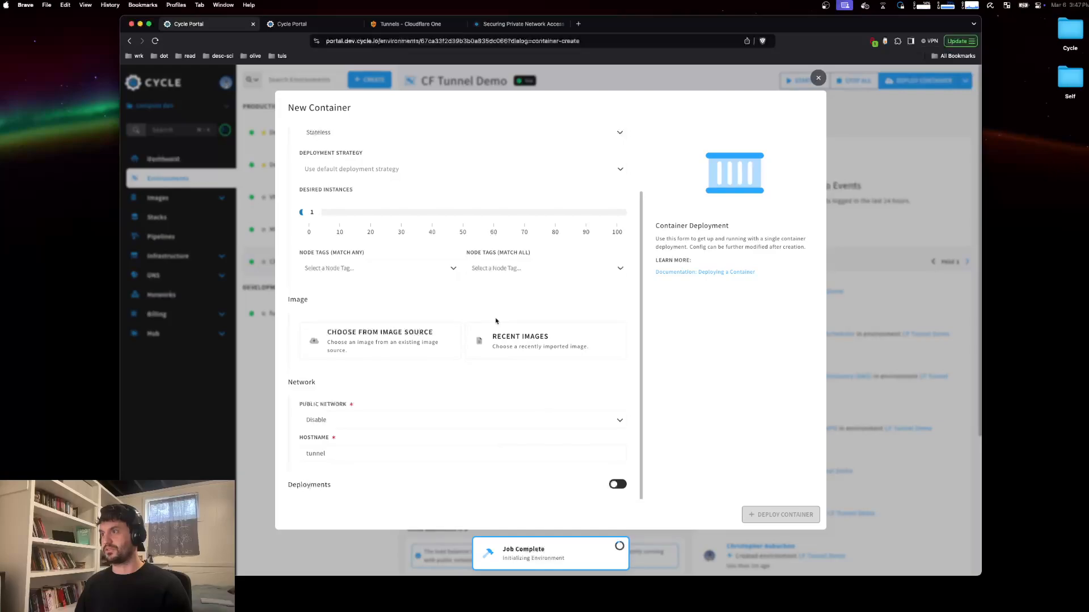
Step: Pick the recently imported image cloudflare/cloudflared:latest for the container
left_click(505, 356)
left_click(413, 390)
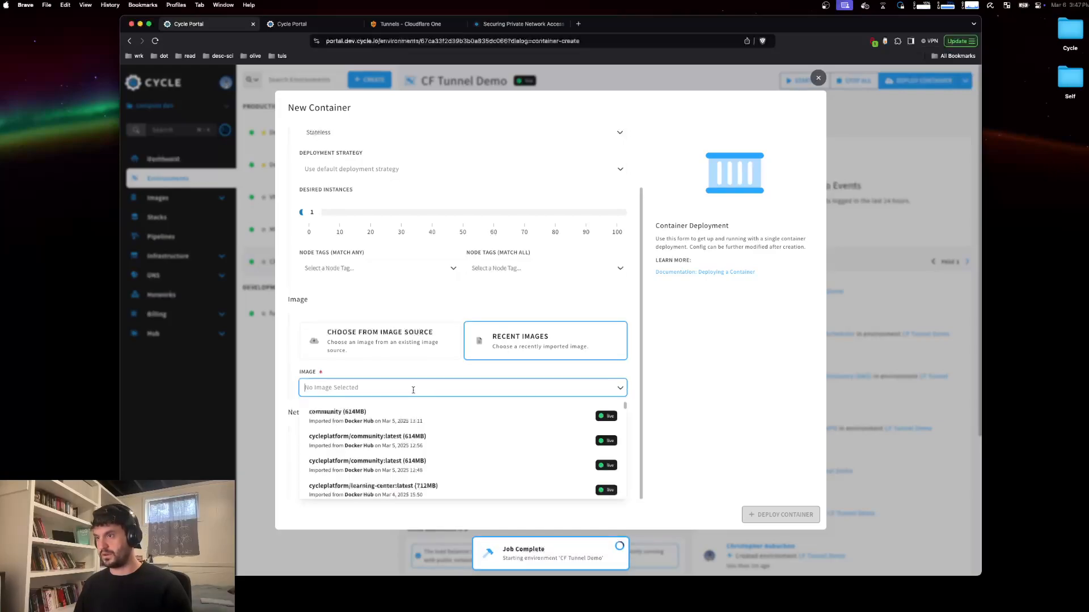
type("cloudfl")
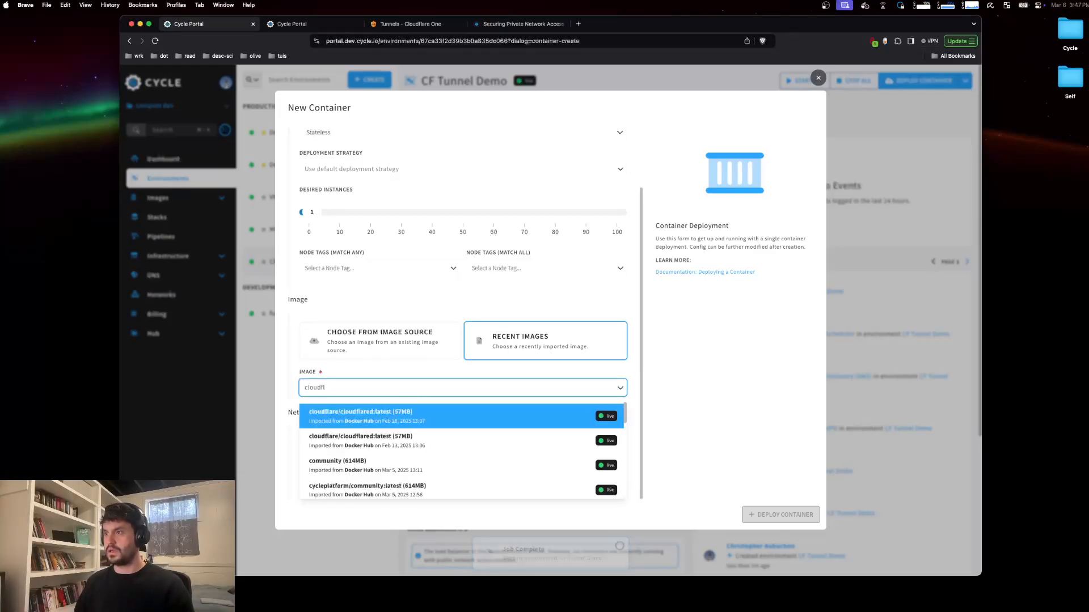
left_click(406, 408)
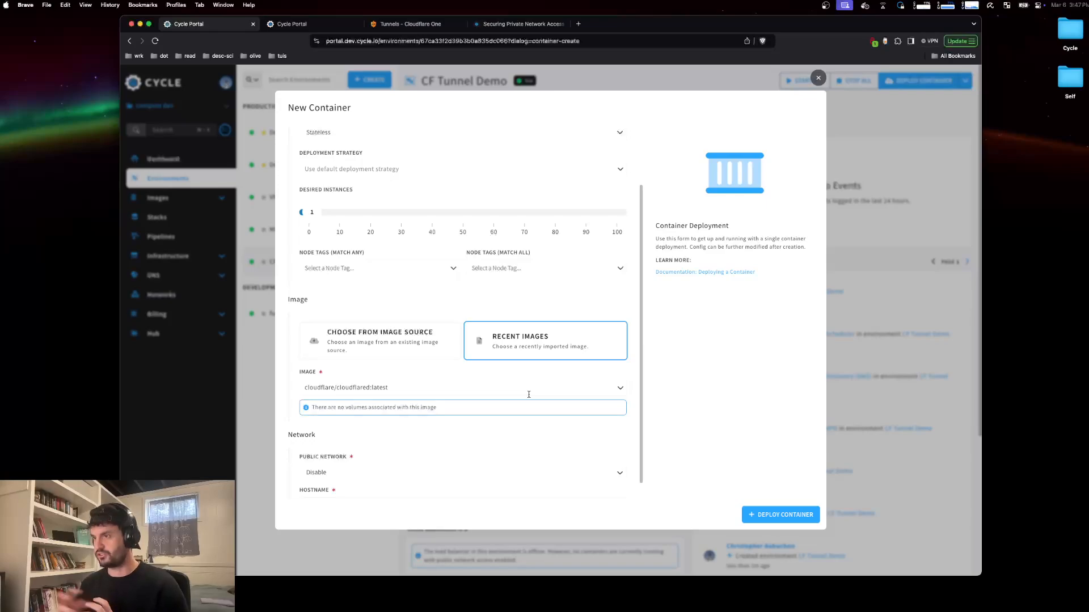
Step: Set the container's public network to Egress Only and deploy the container
scroll(522, 394, "down", 2)
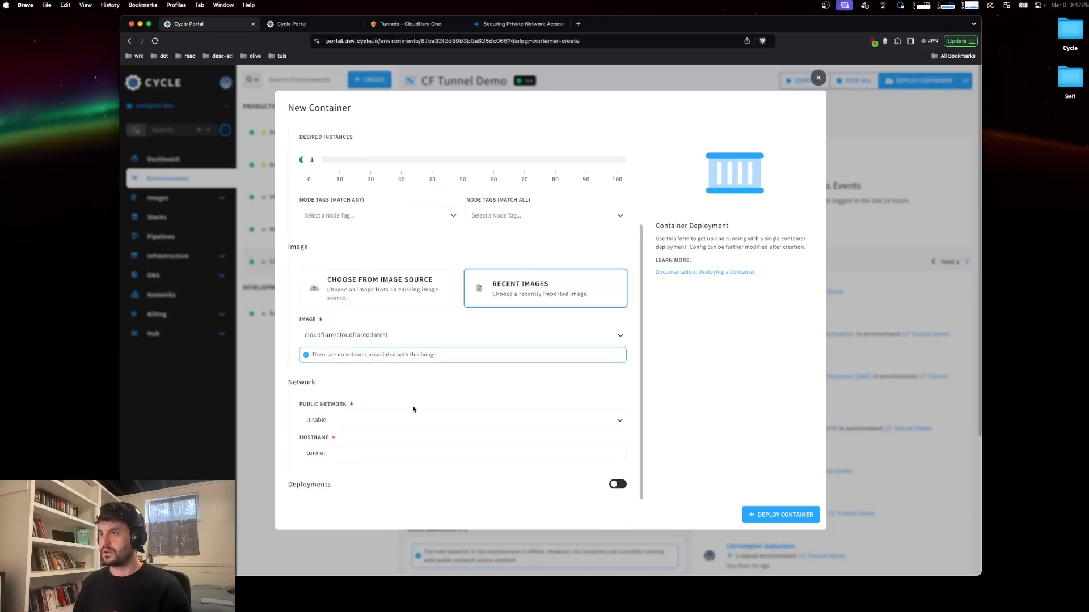
left_click(398, 422)
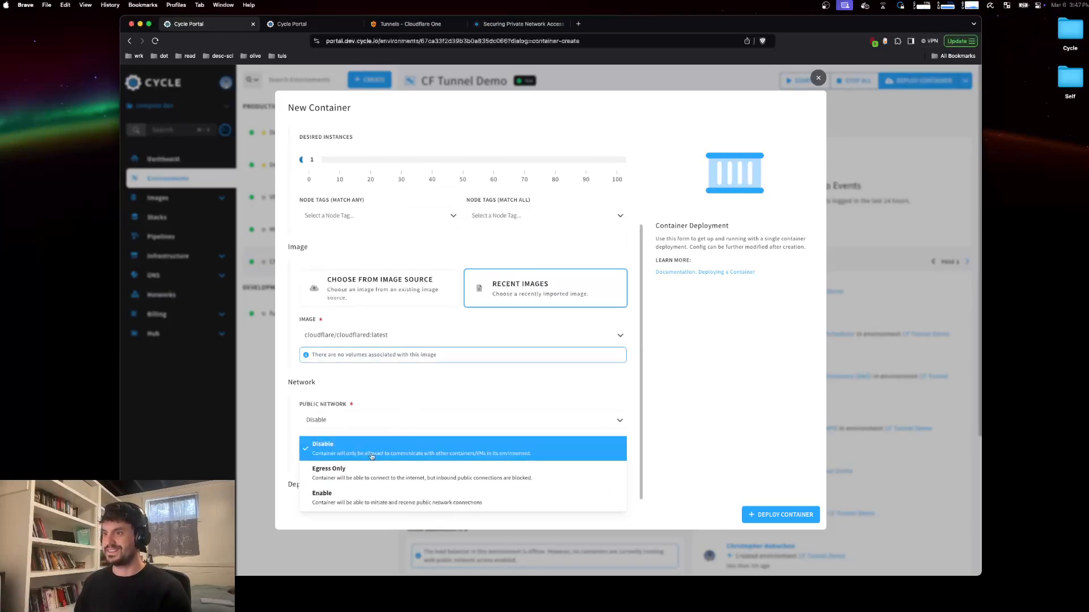
left_click(397, 468)
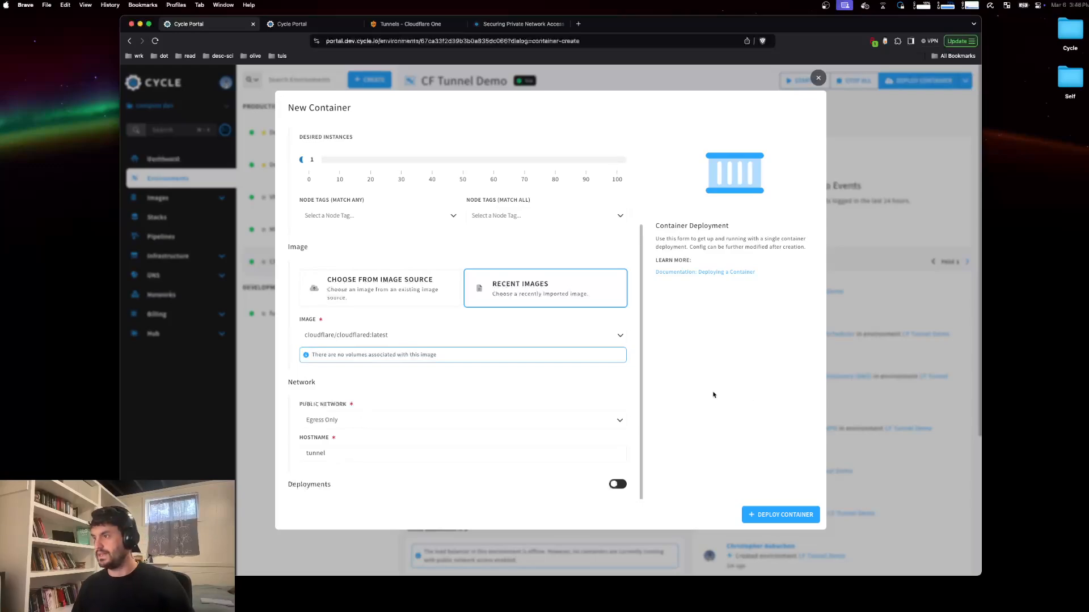
left_click(764, 522)
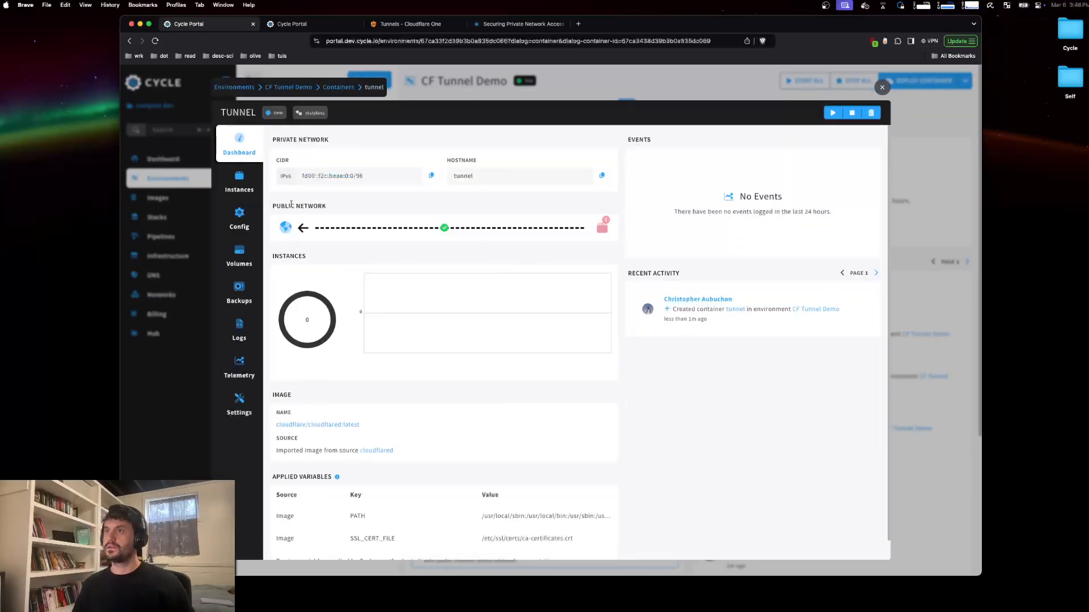
Step: Enable runtime settings in the container's config and override the command path with cloudflared
left_click(239, 226)
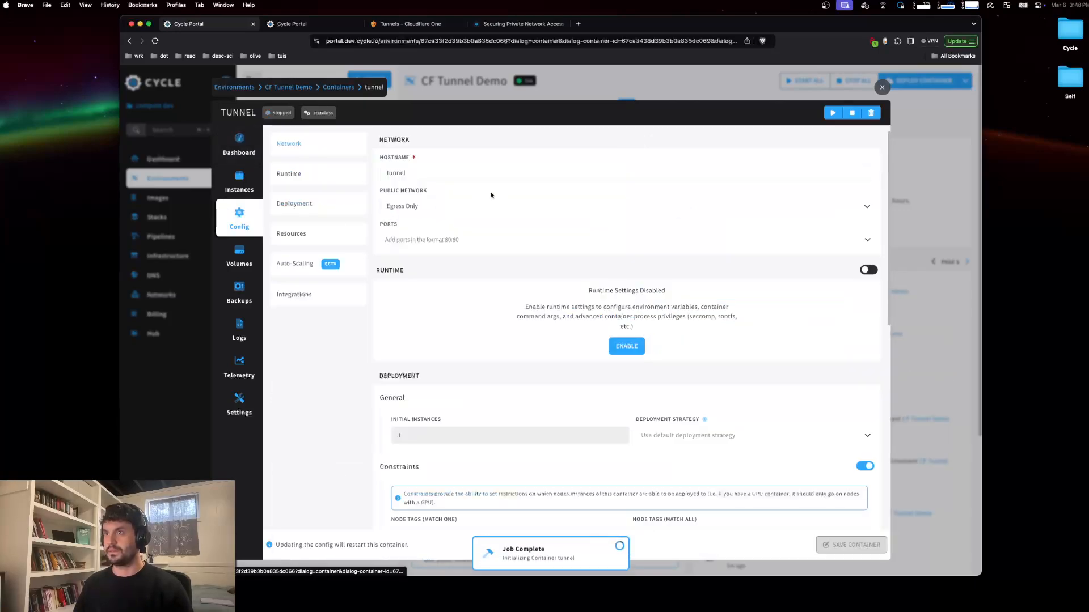
left_click(332, 176)
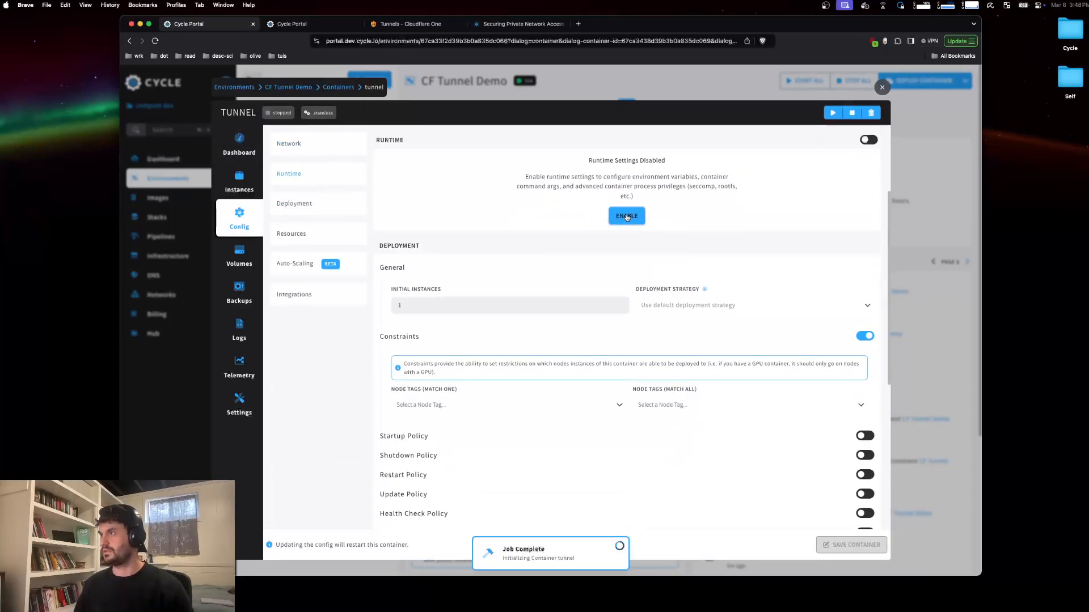
left_click(627, 215)
scroll(480, 308, "down", 4)
left_click(401, 260)
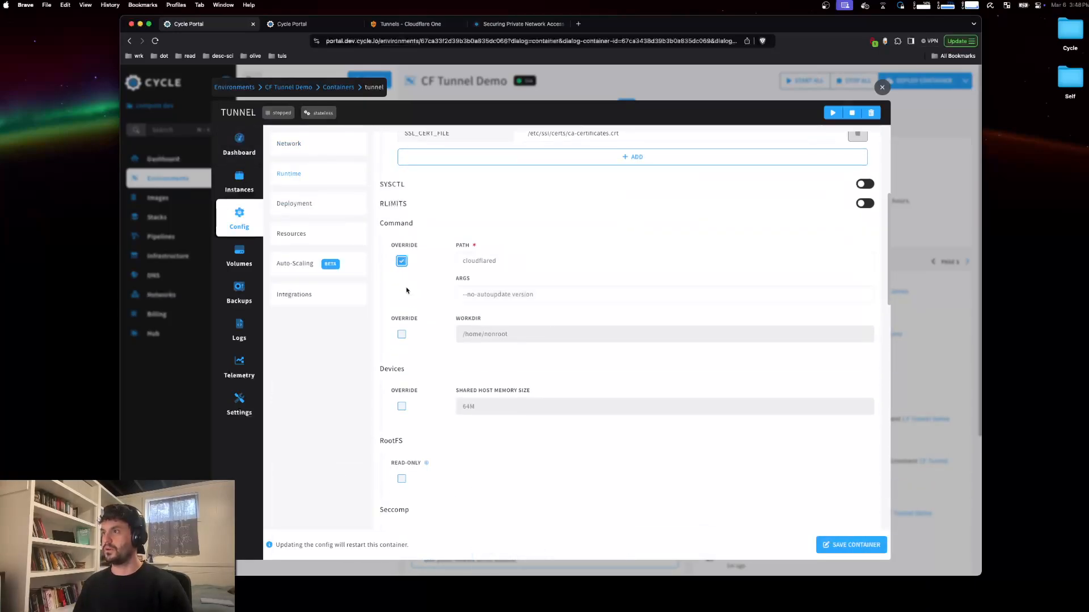
left_click(526, 263)
type("cloud")
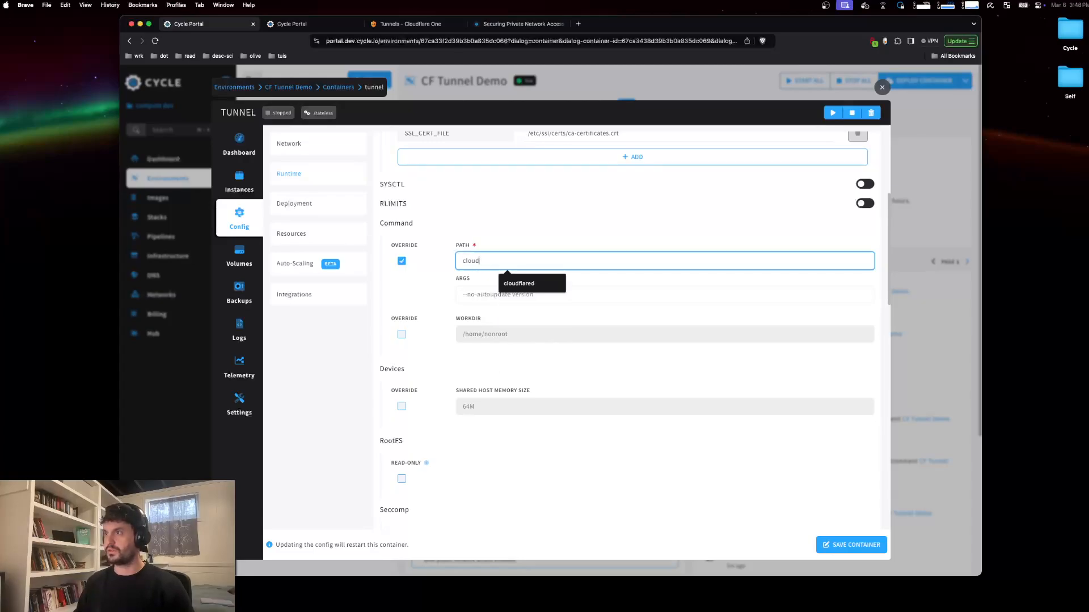
type("flare")
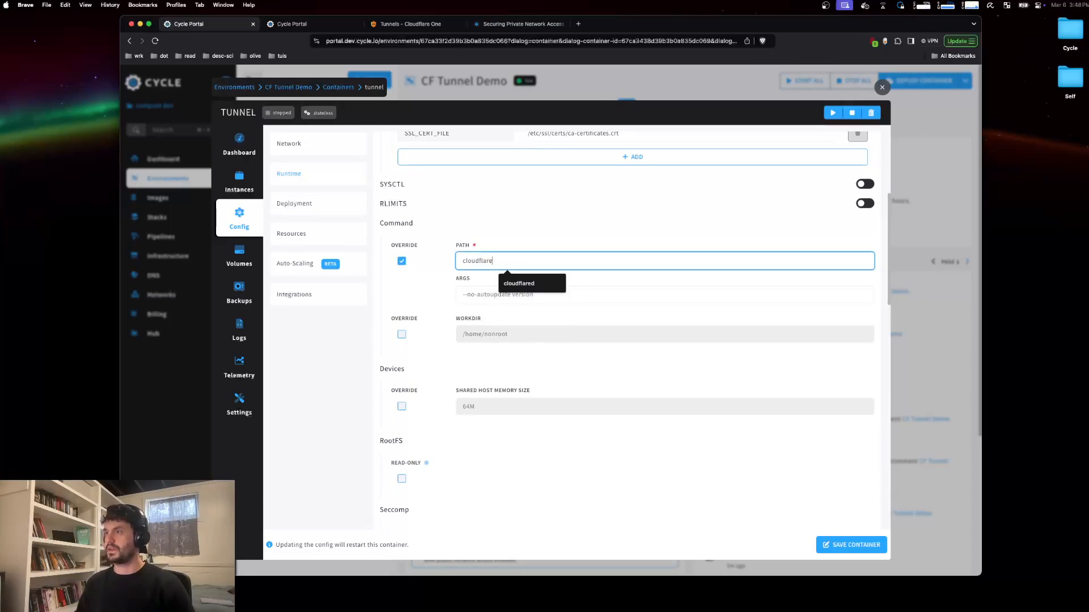
type("d")
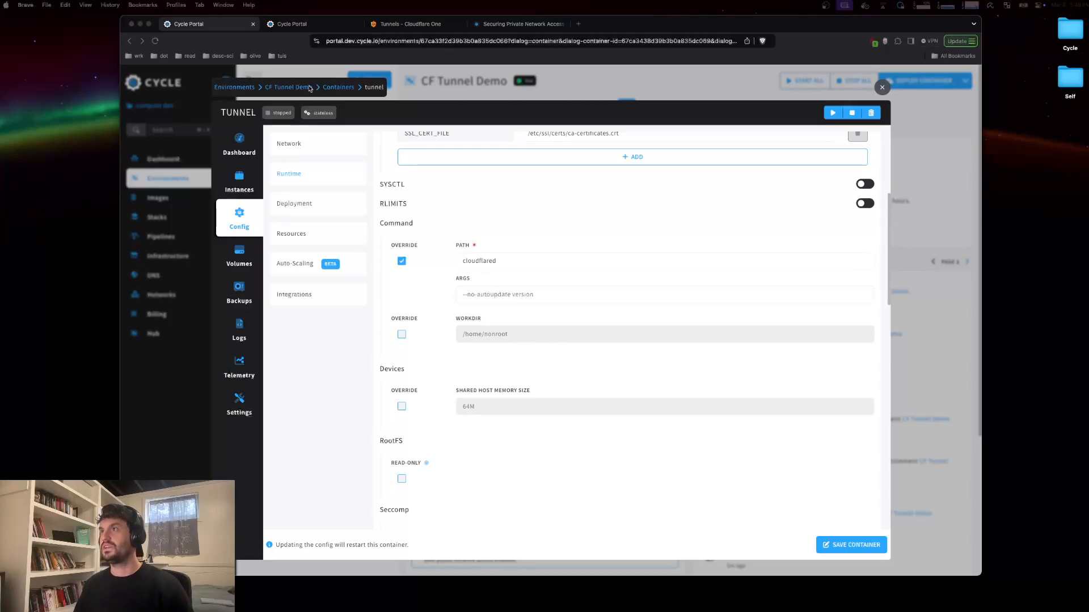
Step: Open the cycle-stuff tunnel in Cloudflare and copy its Docker connector run command
left_click(407, 26)
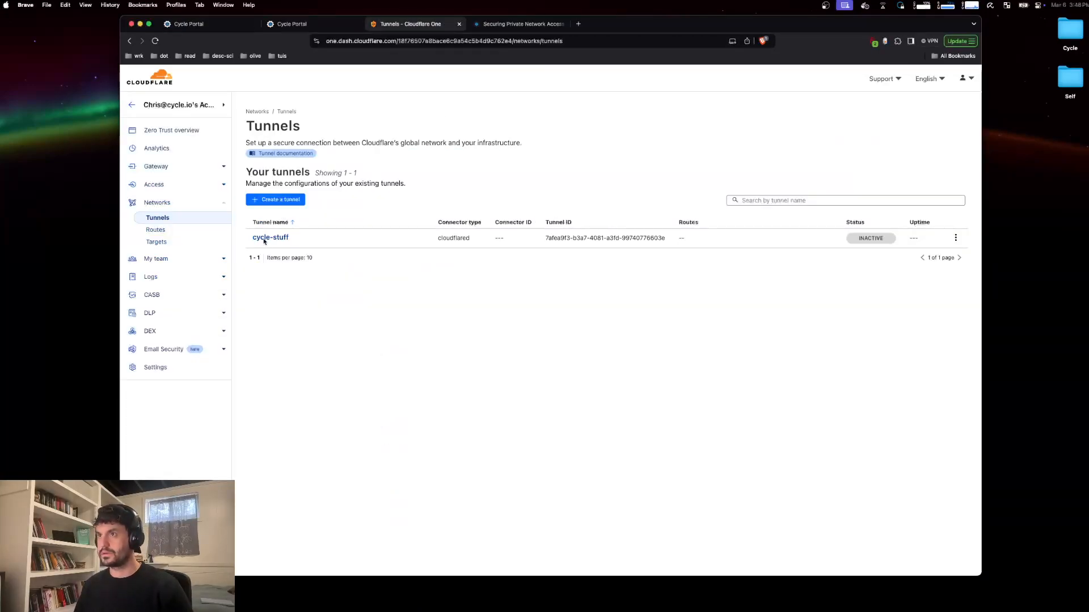
left_click(264, 239)
left_click(811, 124)
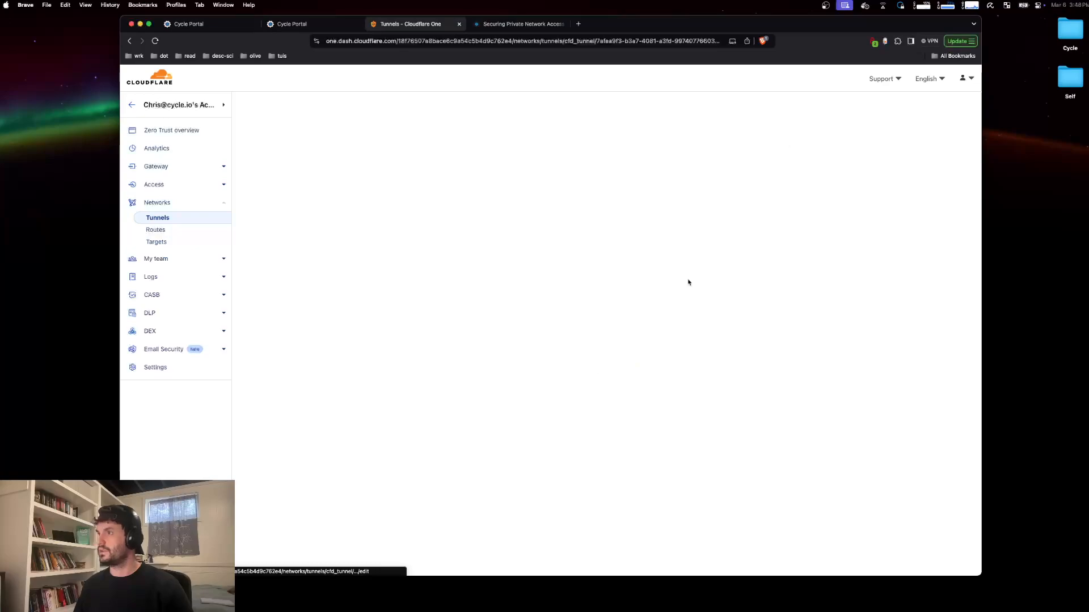
left_click(570, 293)
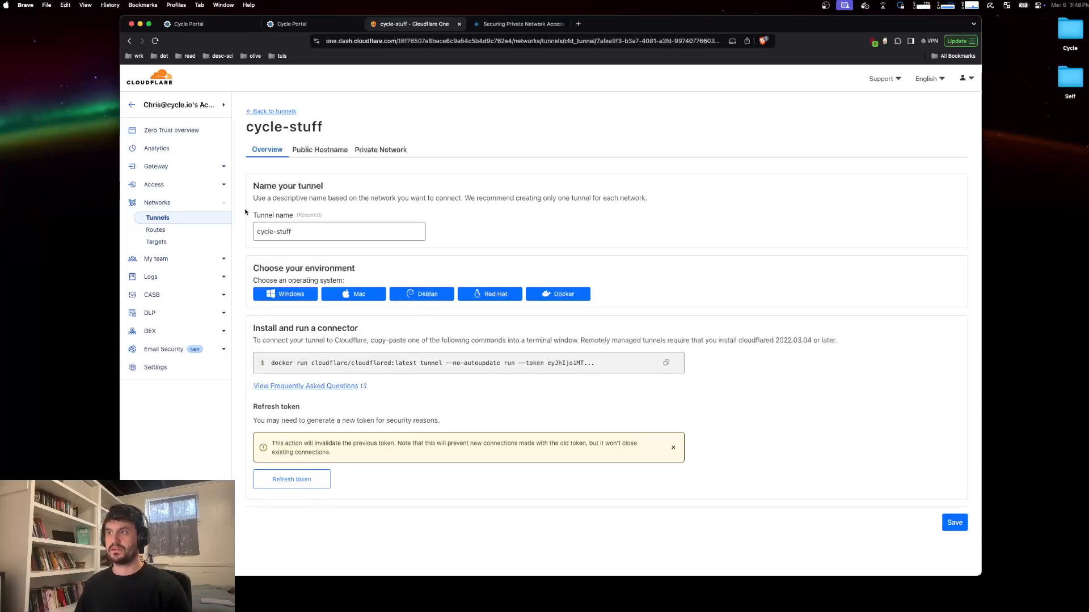
key("super+space")
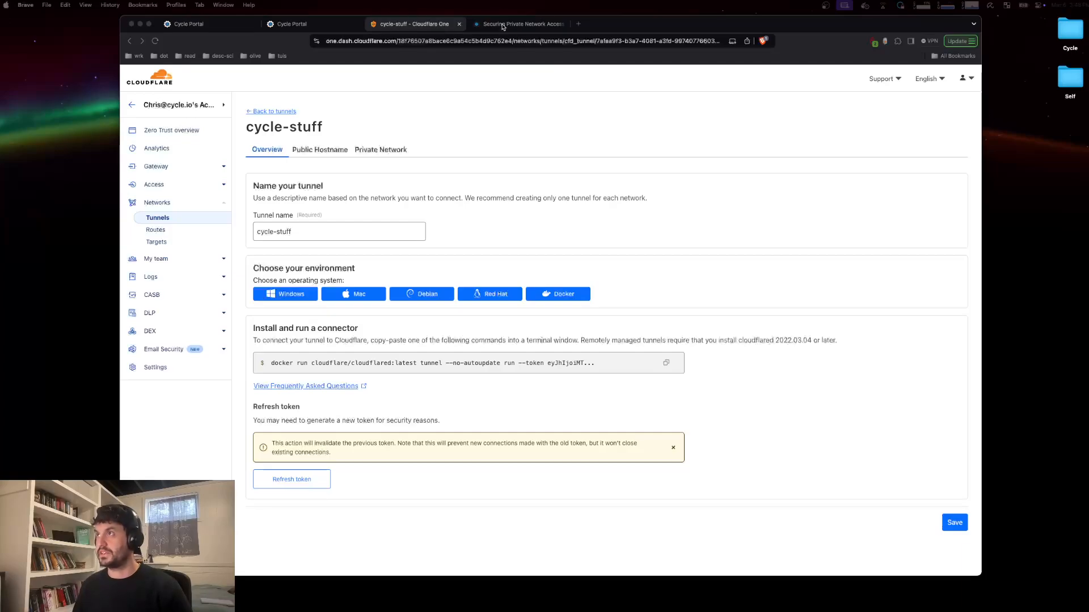
key("Escape")
Step: Paste the tunnel run arguments, including the tunnel token, into the container command's args
left_click(302, 26)
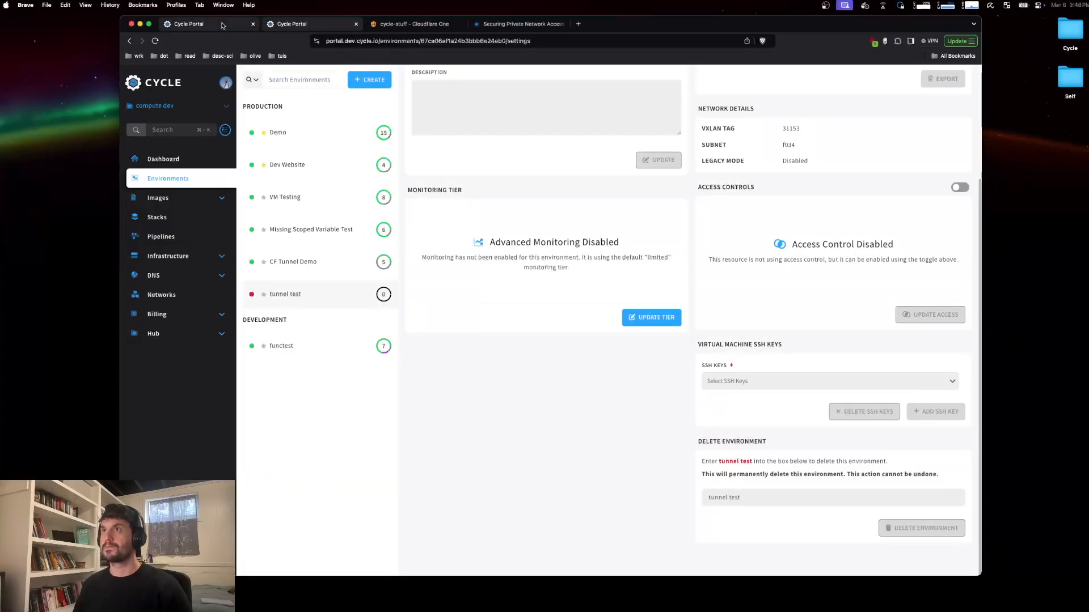
left_click(356, 24)
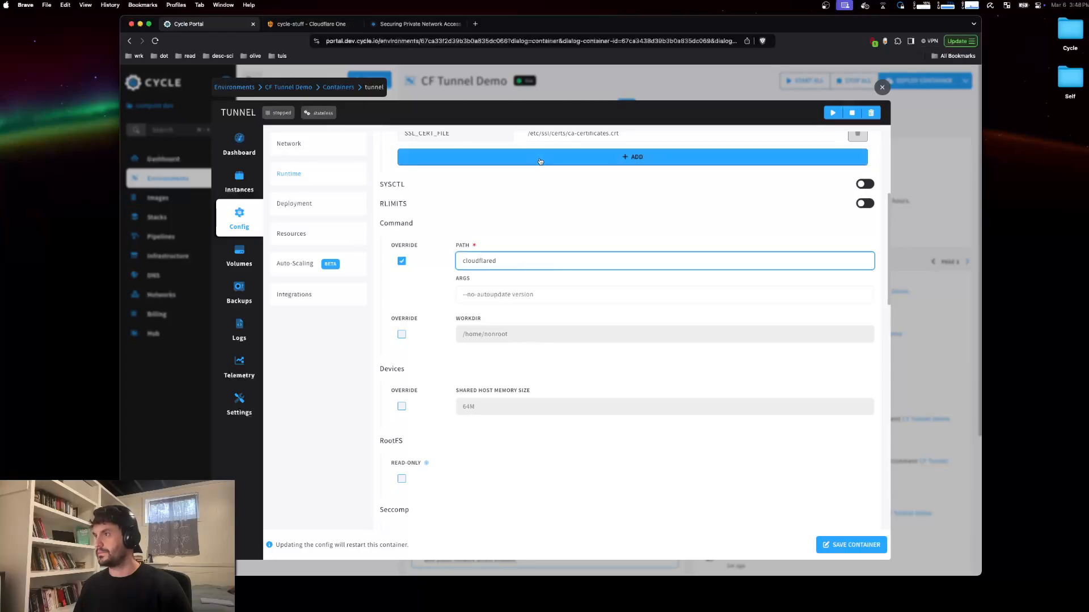
left_click(511, 295)
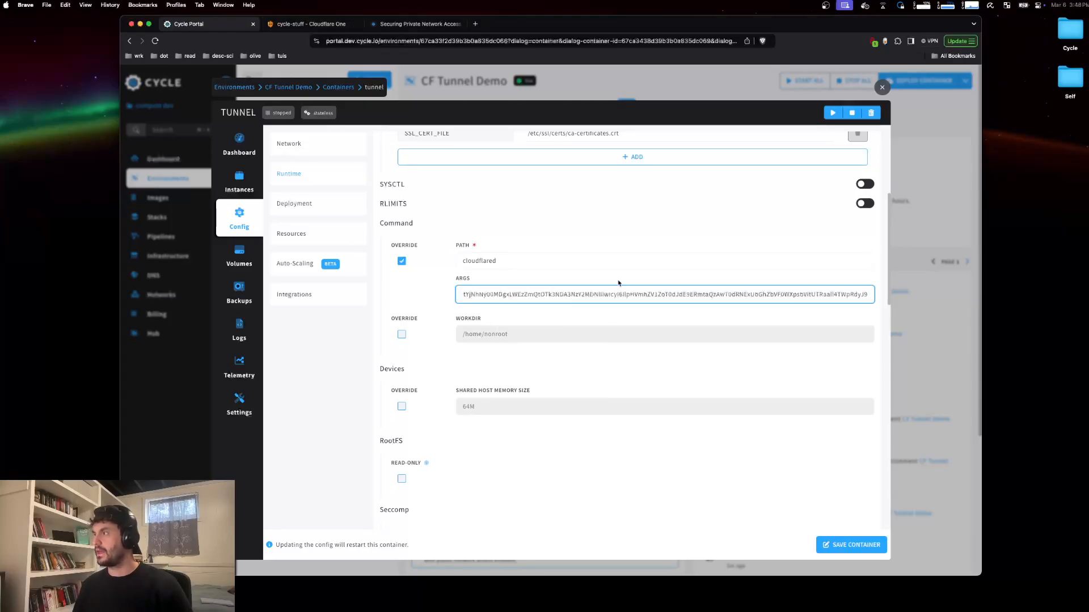
scroll(613, 288, "left", 7)
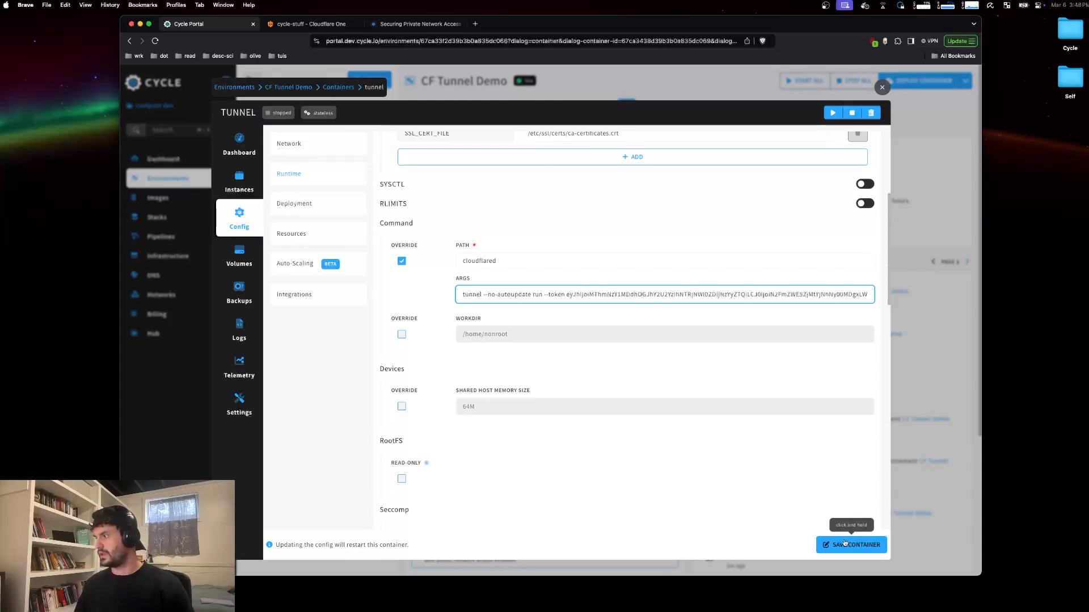
Step: Save the container configuration and start the tunnel container
left_click_drag(844, 543, 845, 543)
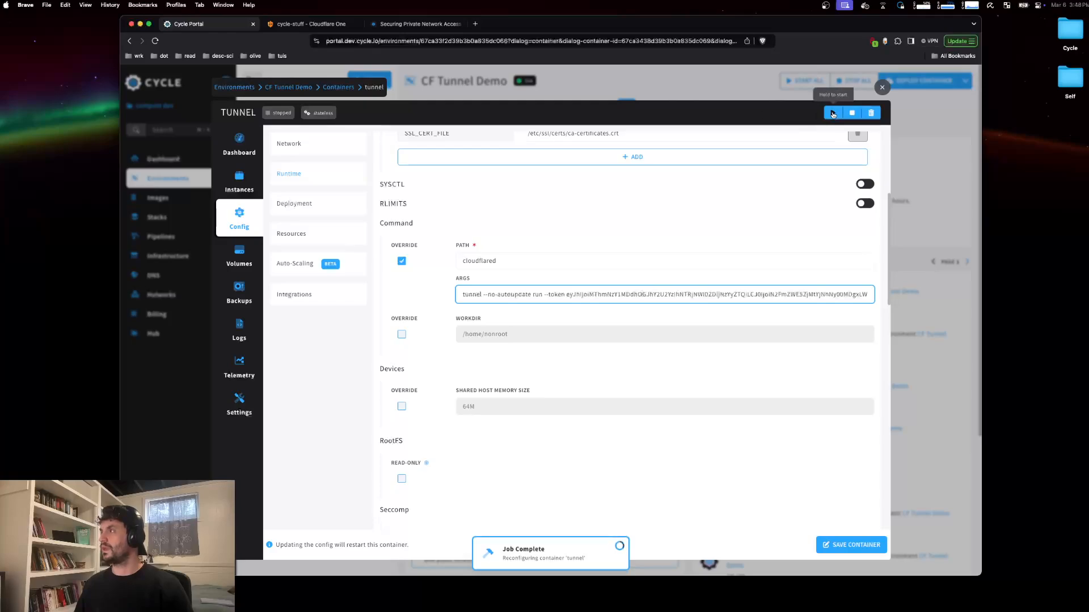
left_click_drag(832, 114, 832, 113)
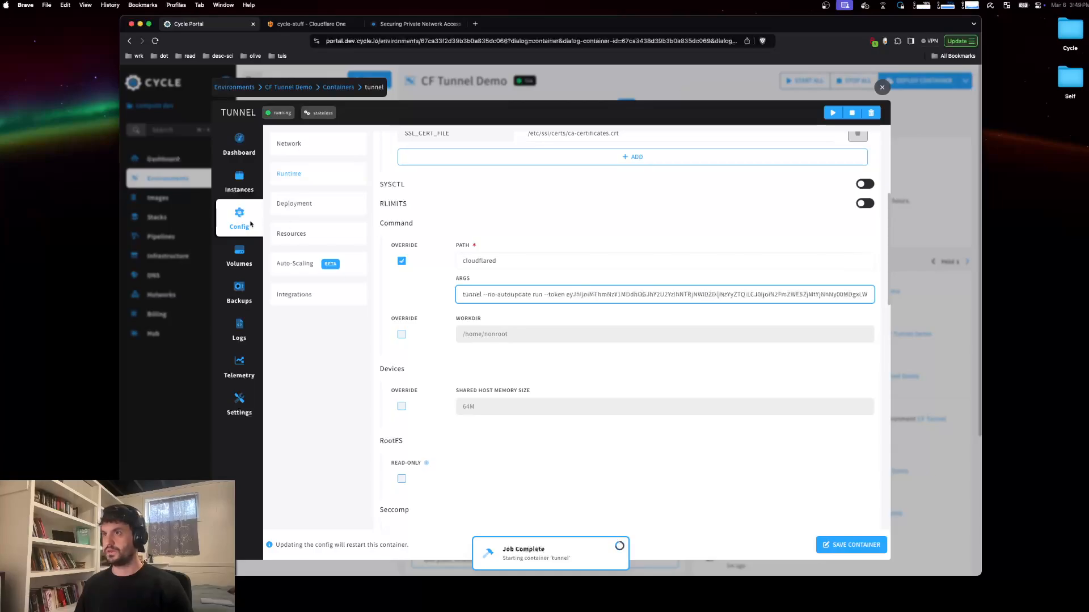
Step: Examine the tunnel instance's console log for registered tunnel connections
left_click(252, 190)
scroll(585, 227, "down", 1)
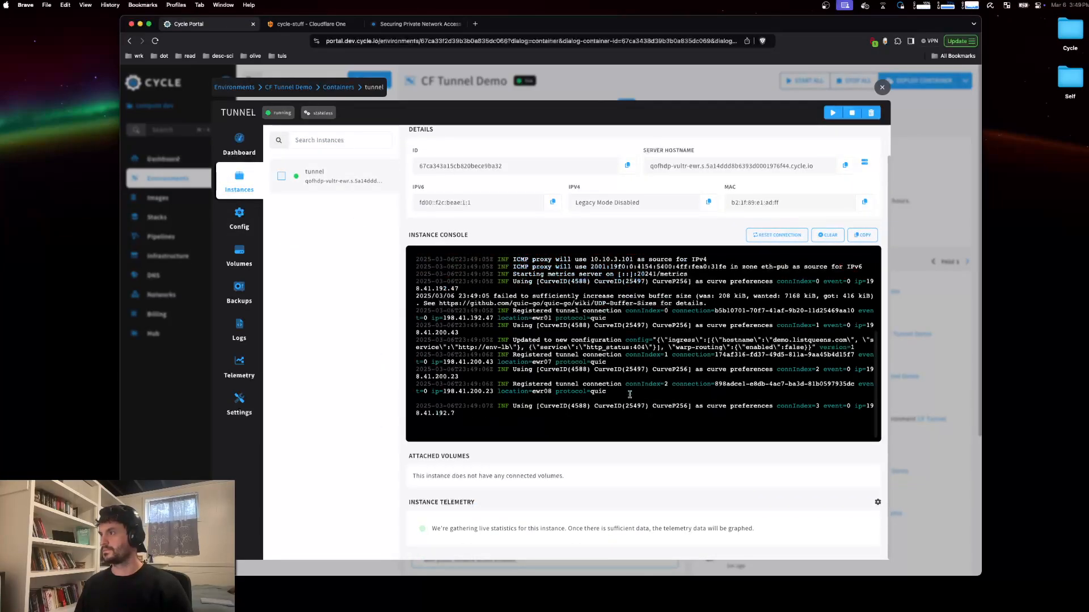
scroll(629, 382, "up", 5)
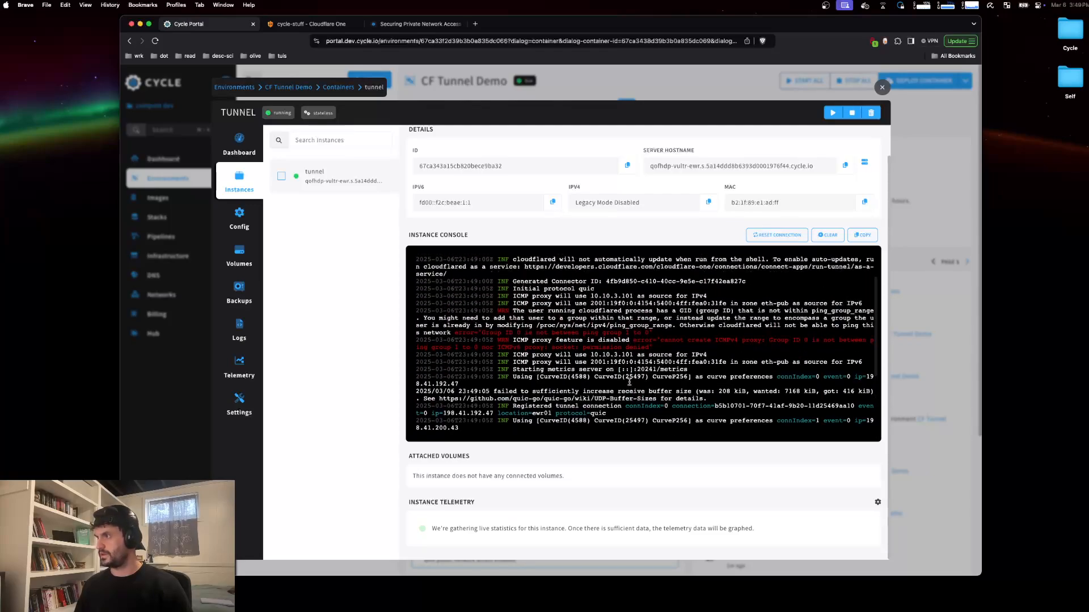
scroll(661, 348, "up", 3)
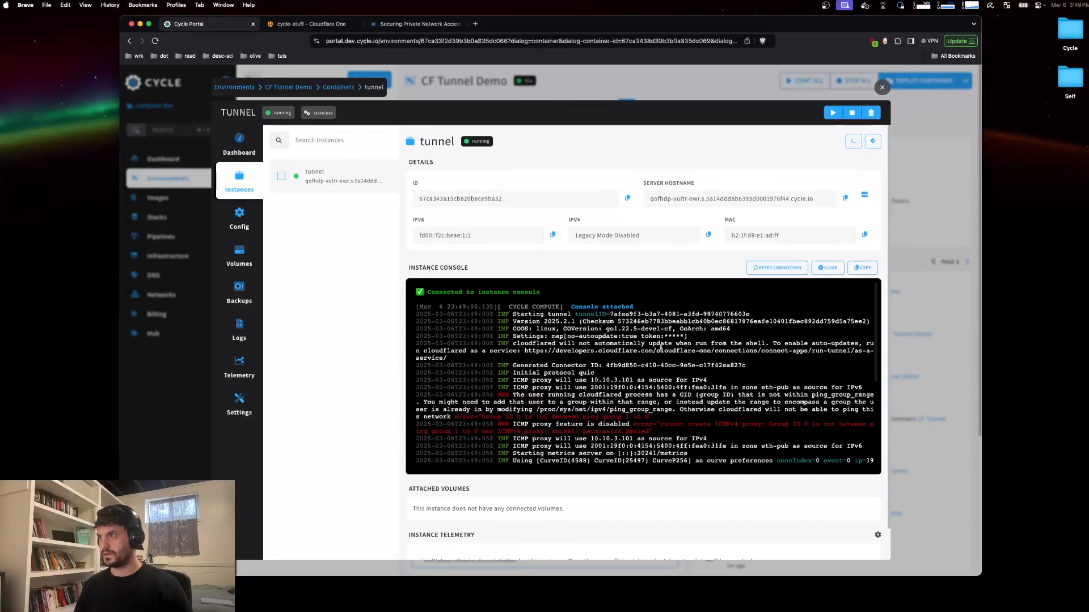
scroll(661, 348, "down", 6)
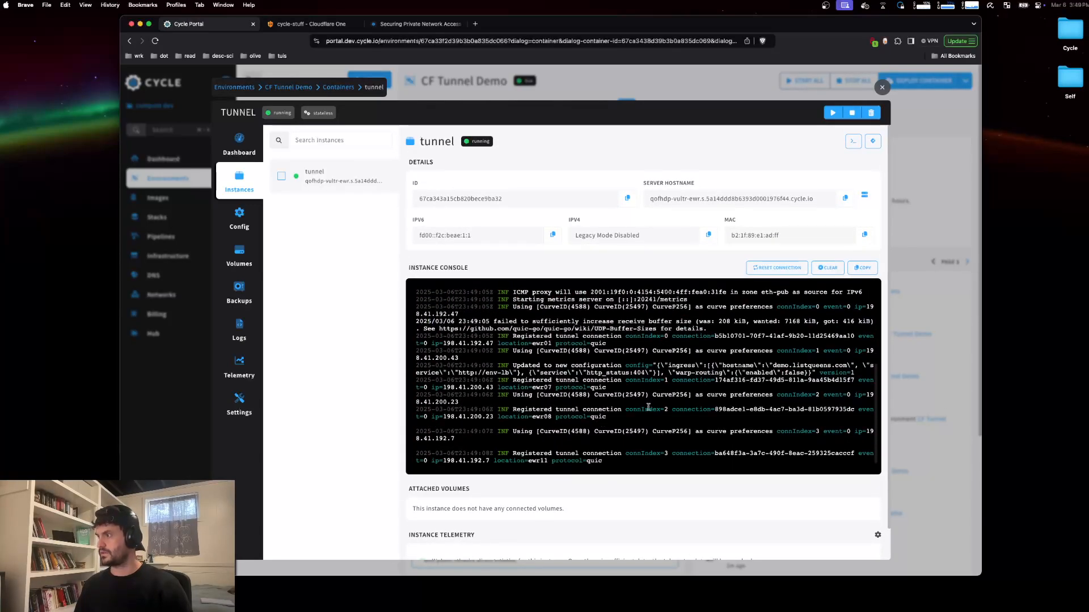
Step: Return to the Cloudflare tunnels list to check the cycle-stuff tunnel's status
left_click(311, 24)
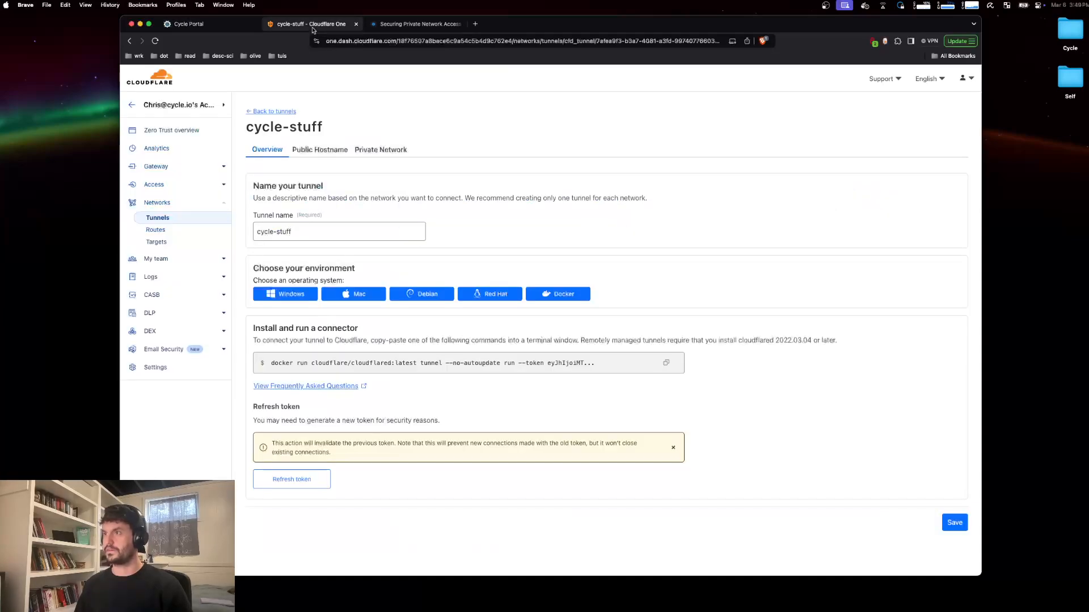
left_click(190, 219)
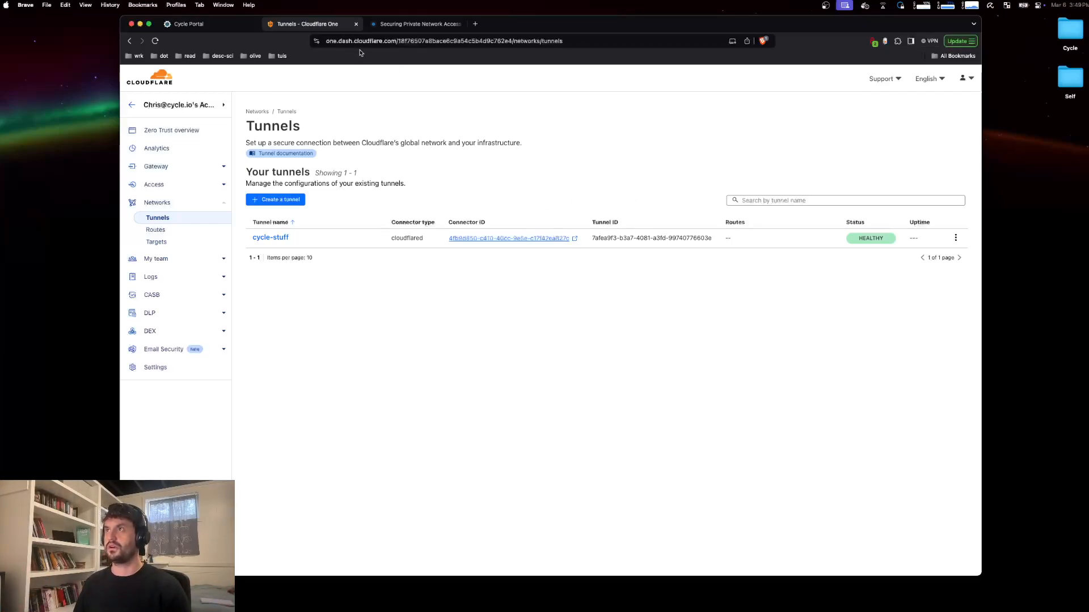
Step: Close the container view and review the CF Tunnel Demo environment's services
left_click(190, 24)
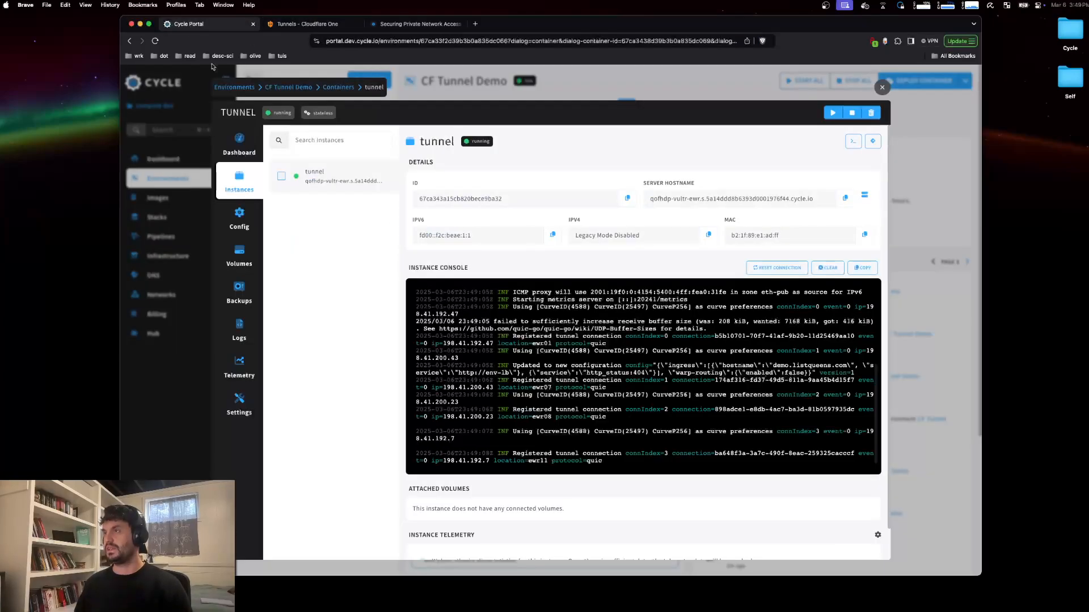
left_click(634, 77)
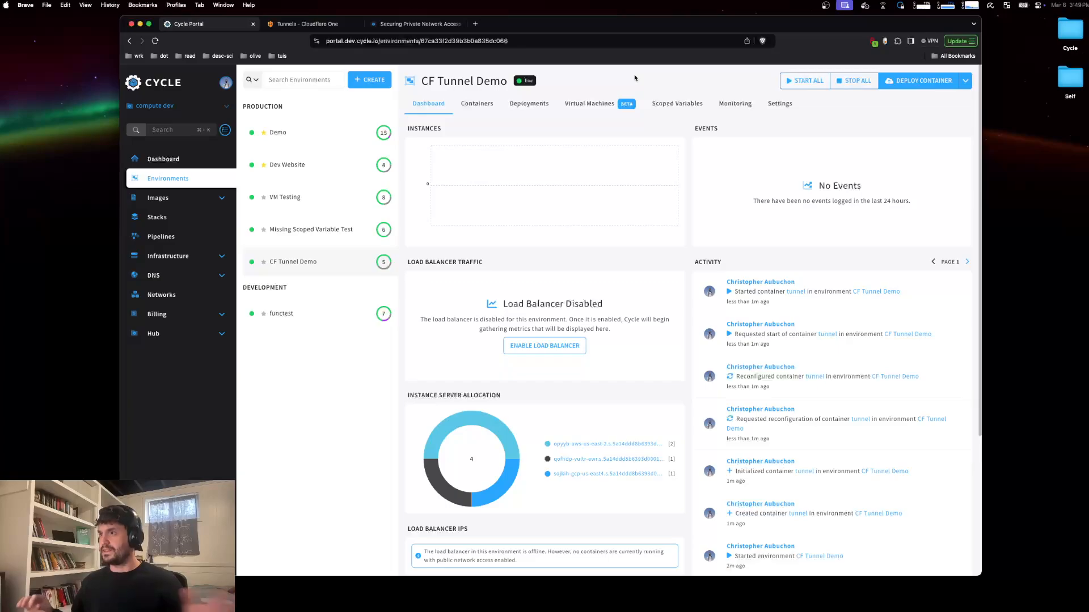
scroll(682, 279, "down", 5)
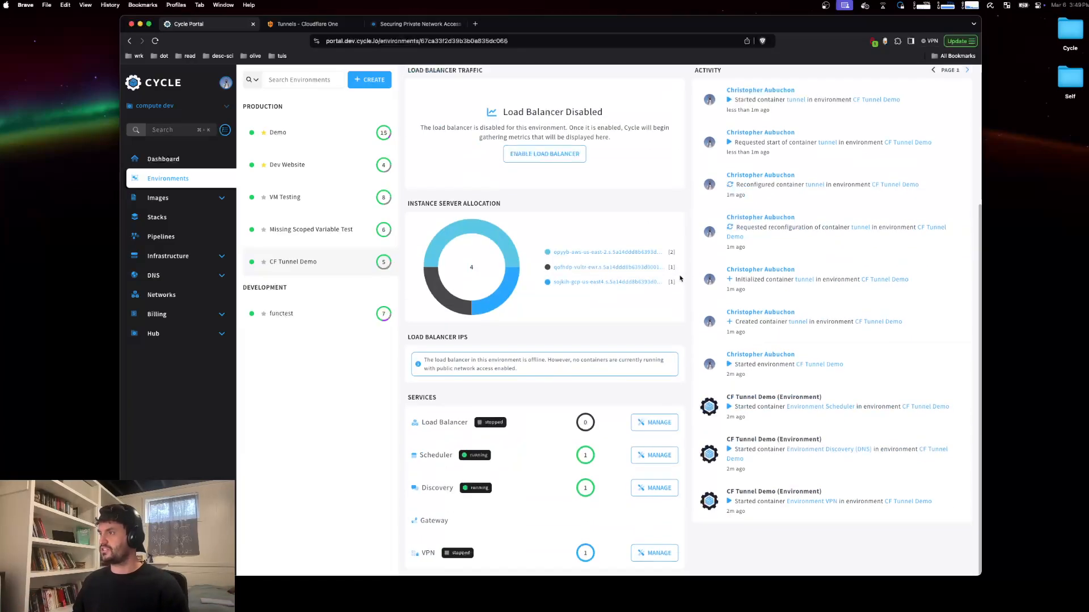
Step: Start the environment's load balancer and update its type to V1 (Beta)
left_click(644, 422)
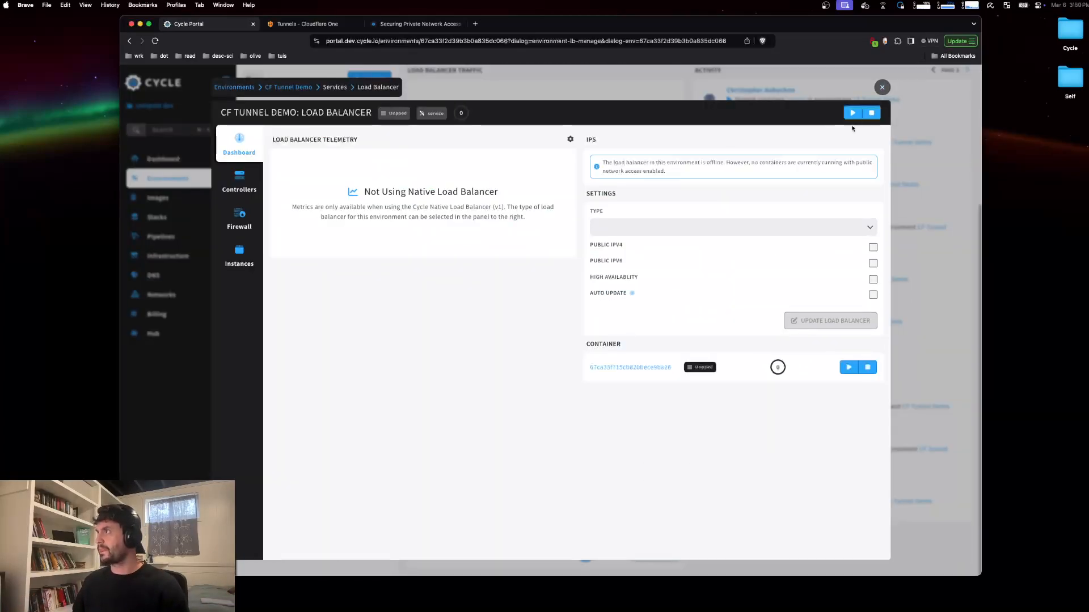
left_click(854, 114)
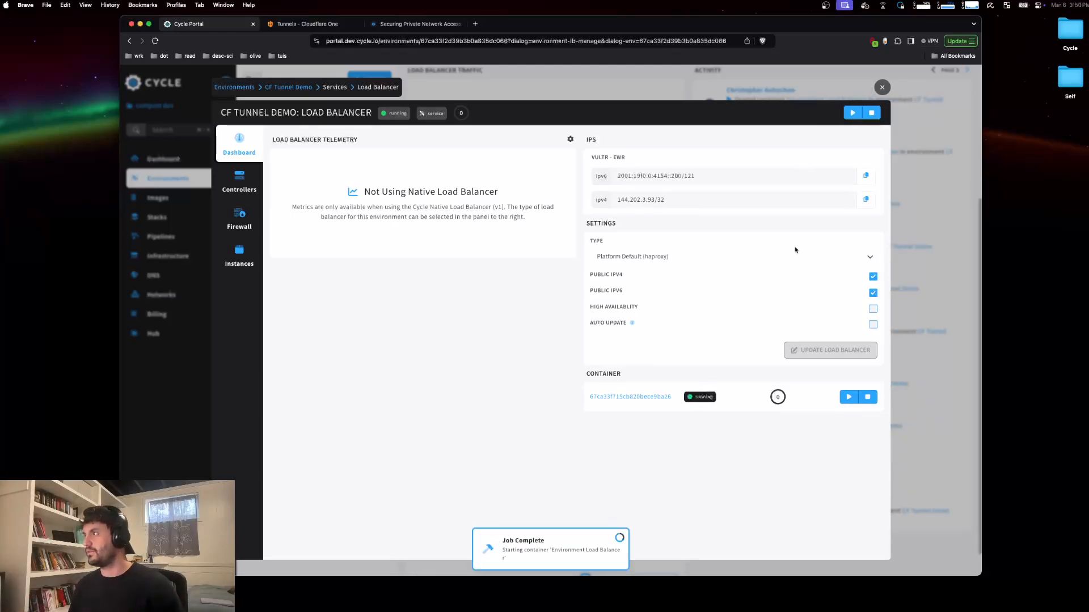
left_click(852, 260)
left_click(725, 297)
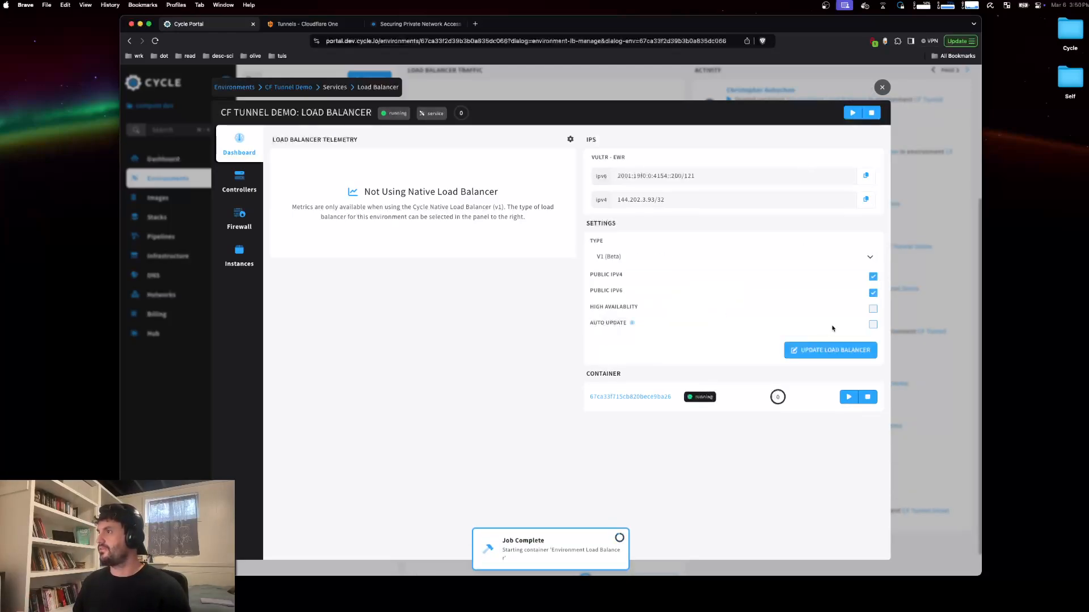
left_click(829, 350)
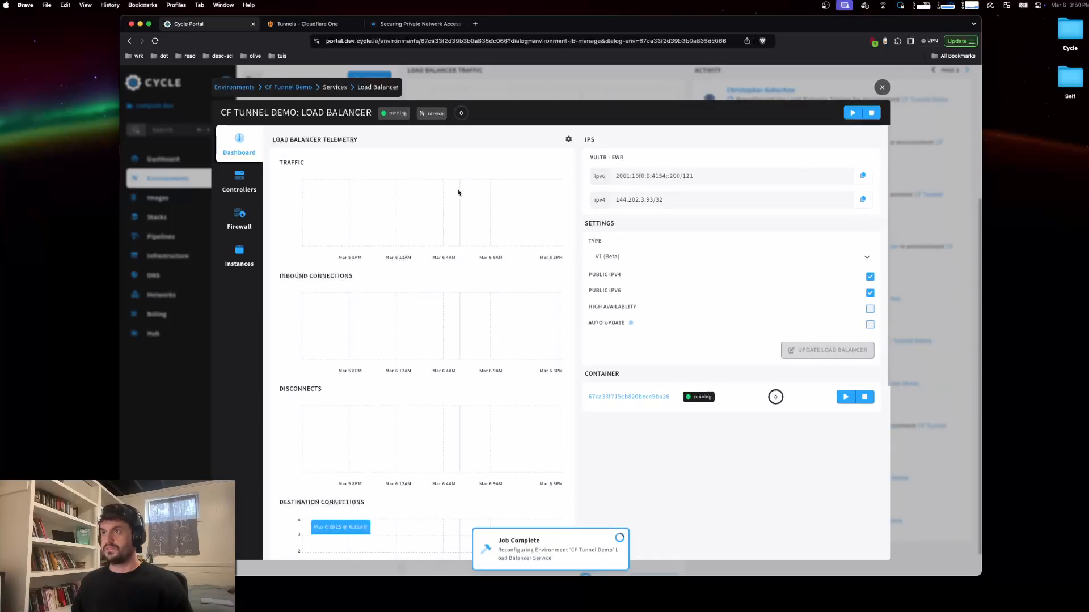
scroll(442, 221, "down", 2)
scroll(395, 315, "up", 2)
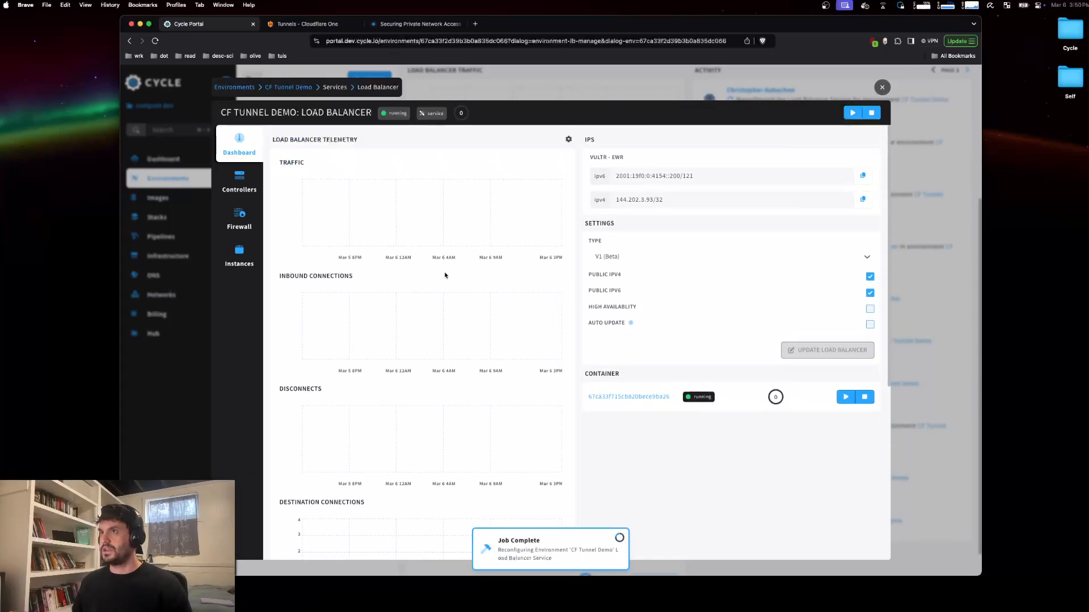
left_click(881, 88)
Step: Begin deploying a new container named website, choosing its image from recent images
scroll(655, 338, "down", 2)
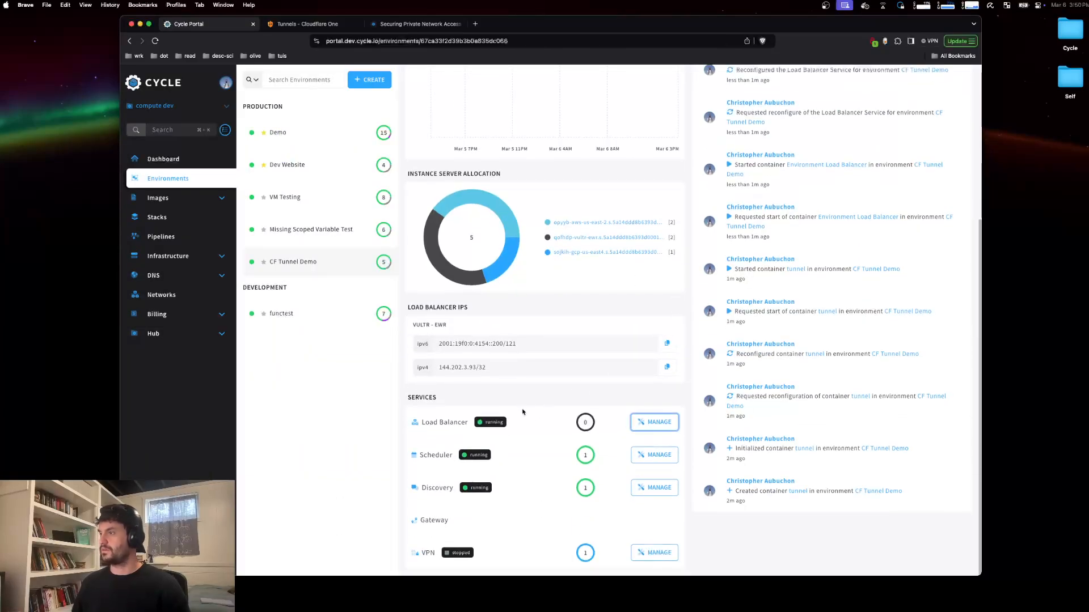
scroll(524, 414, "up", 5)
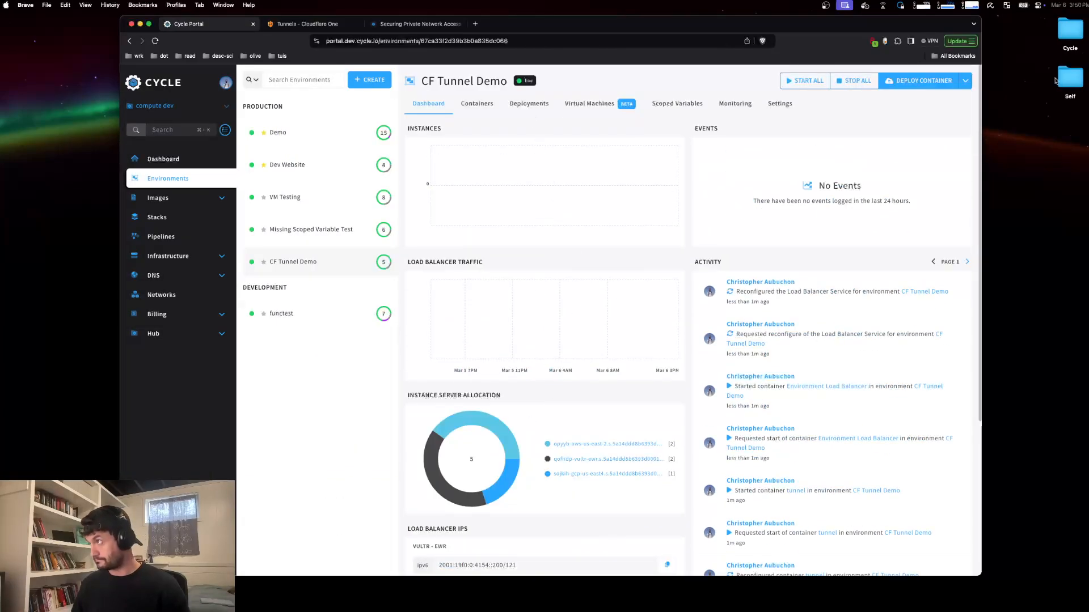
left_click(931, 86)
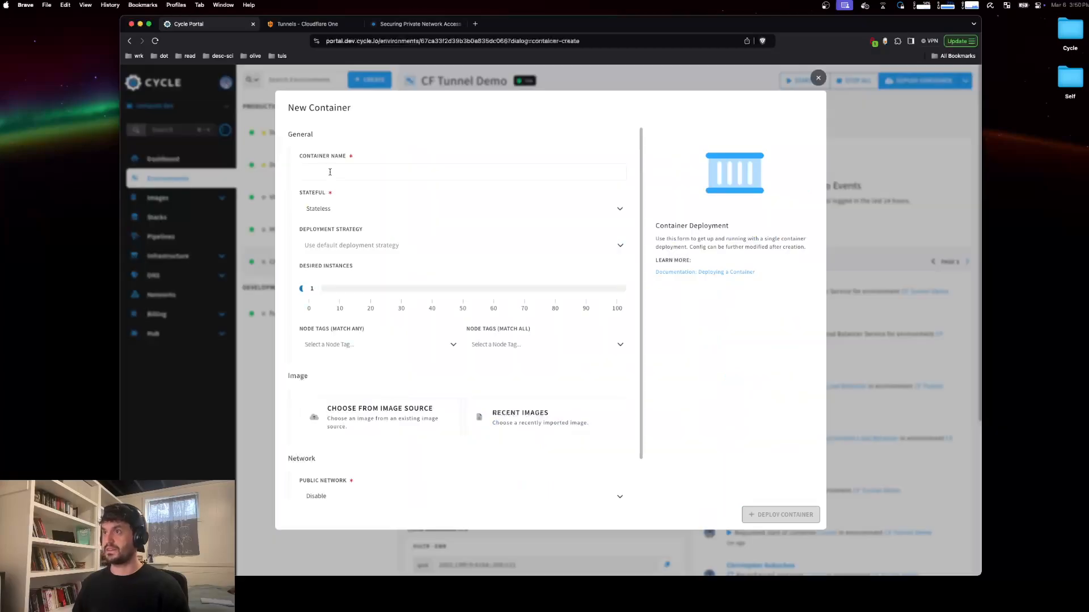
left_click(330, 172)
type("website")
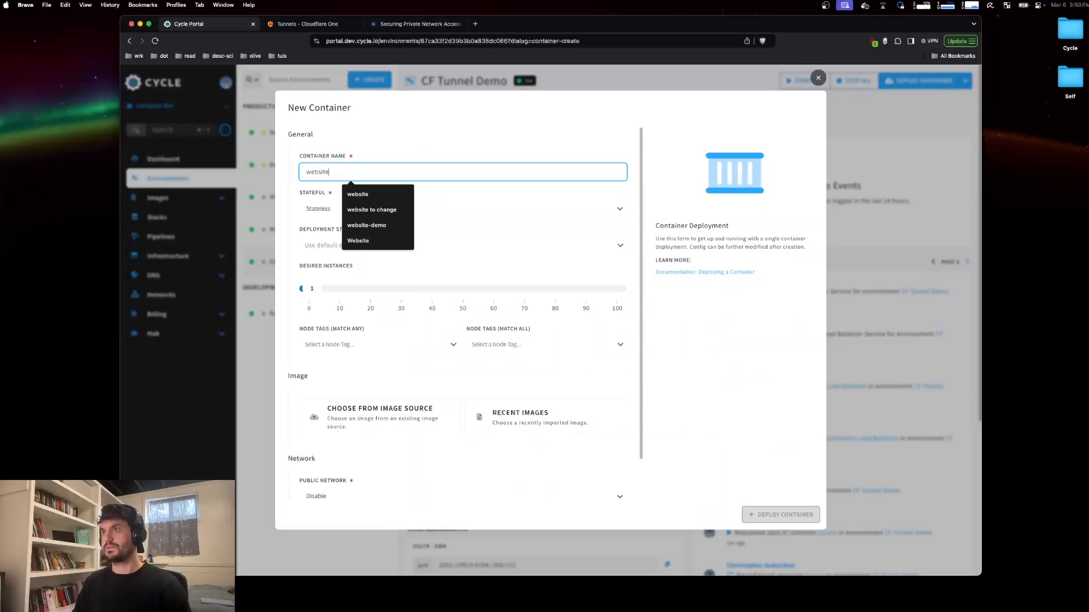
scroll(478, 393, "down", 3)
left_click(478, 392)
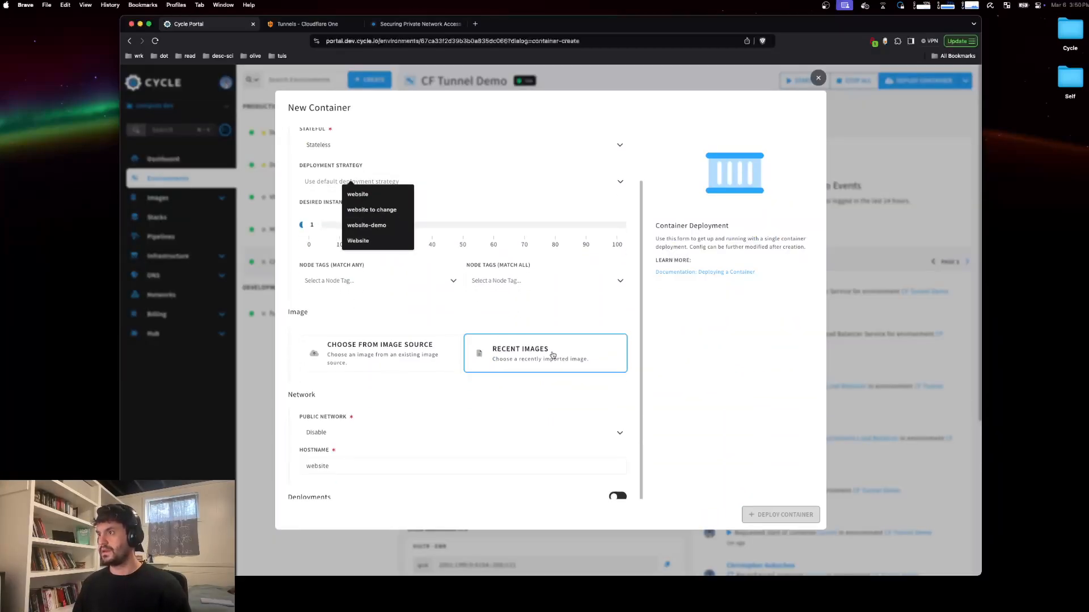
Step: Select the cycleplatform/getting-started:latest image, enable the public network, and deploy the container
left_click(475, 400)
type("gett")
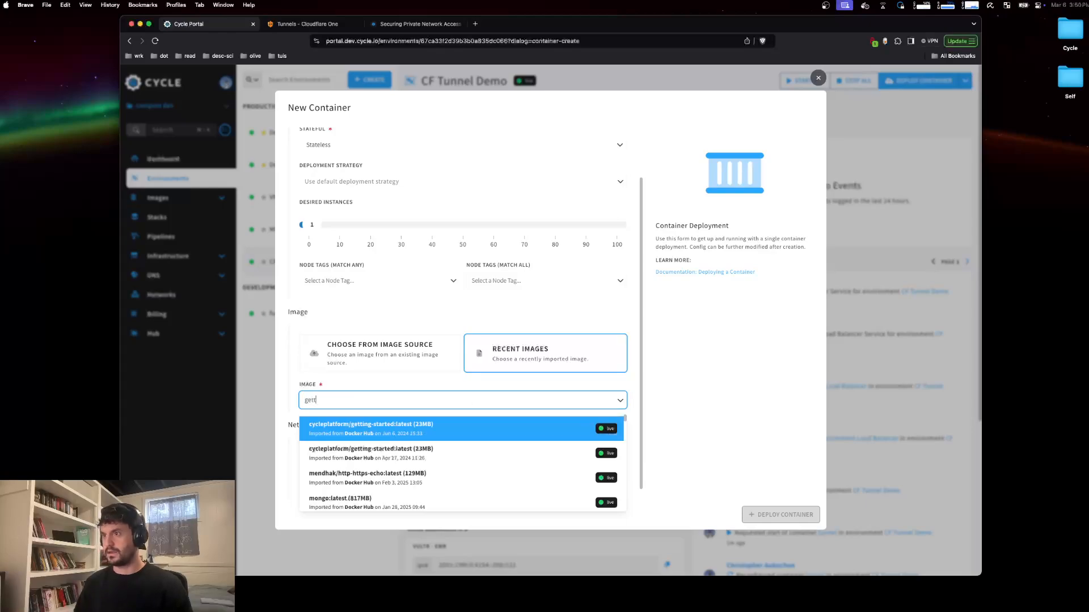
left_click(434, 432)
scroll(448, 434, "down", 2)
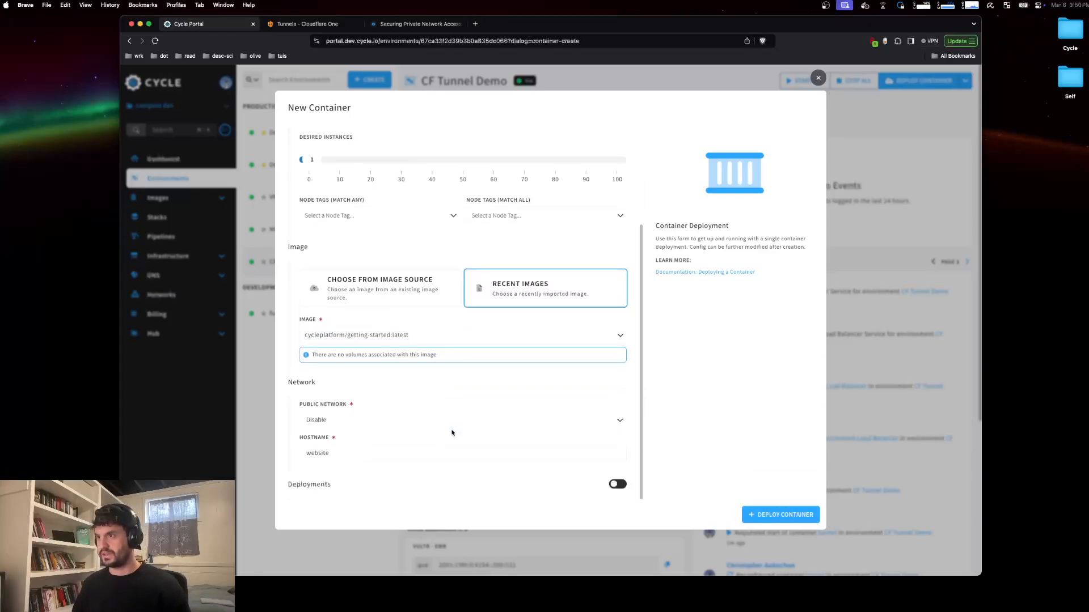
left_click(369, 420)
left_click(397, 493)
scroll(530, 398, "down", 1)
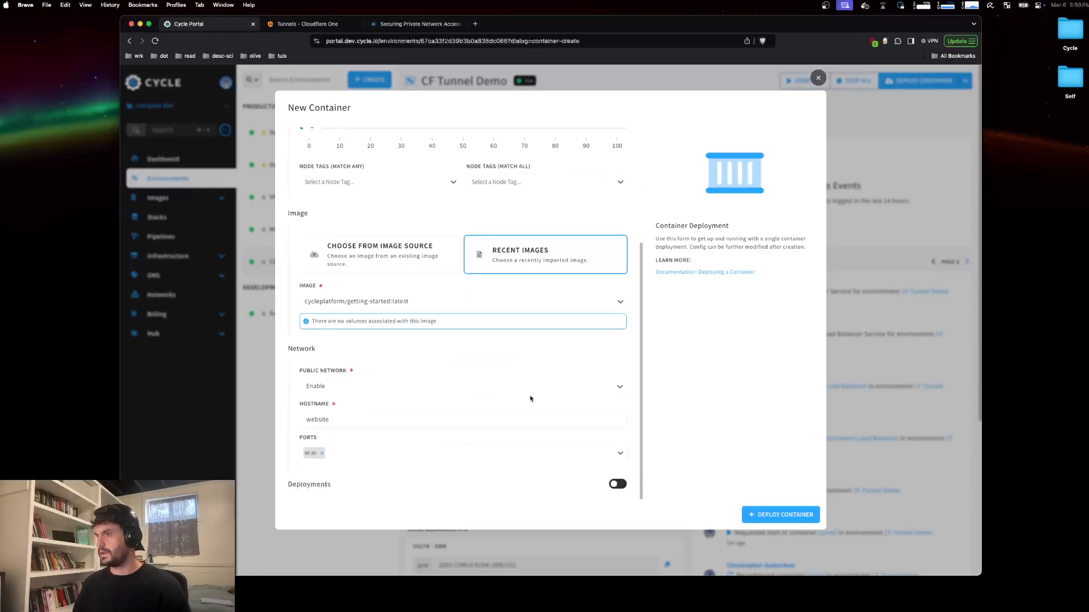
left_click(785, 513)
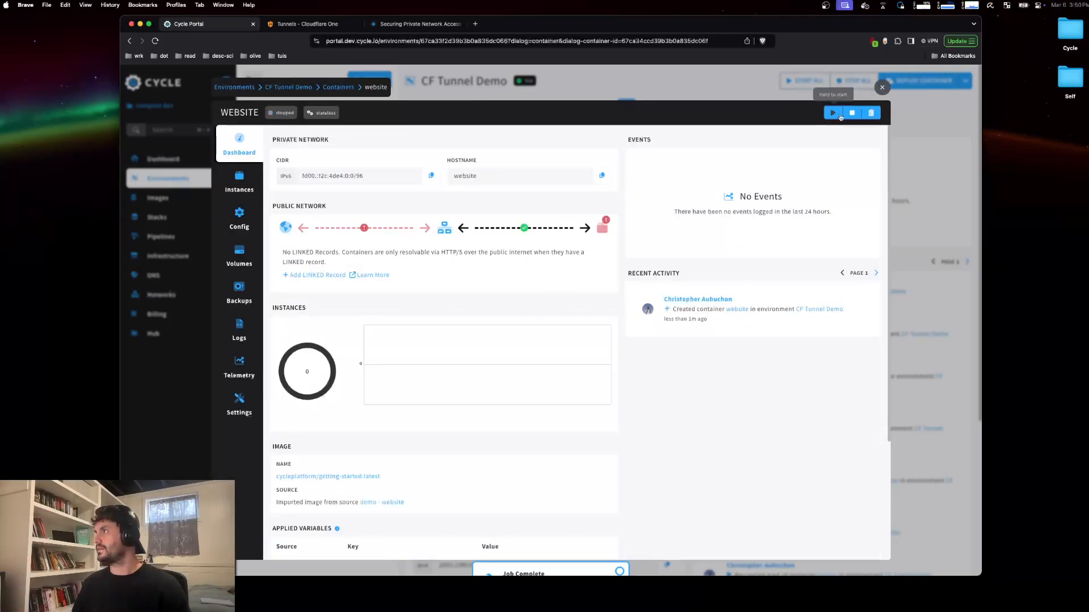
Step: Start the website container and view the environment's containers list
left_click(833, 112)
left_click(882, 88)
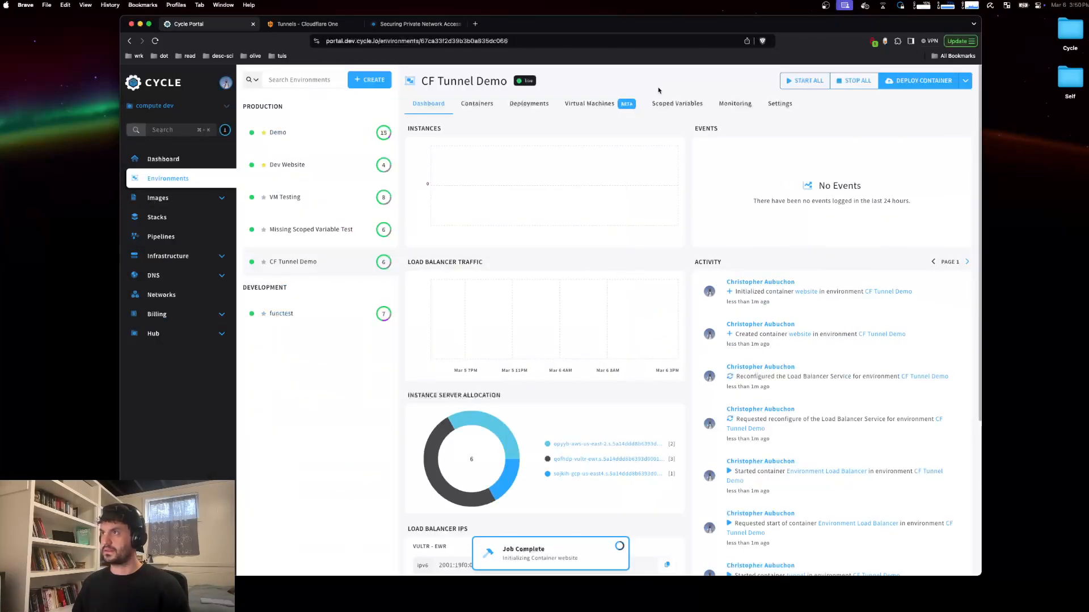
left_click(155, 275)
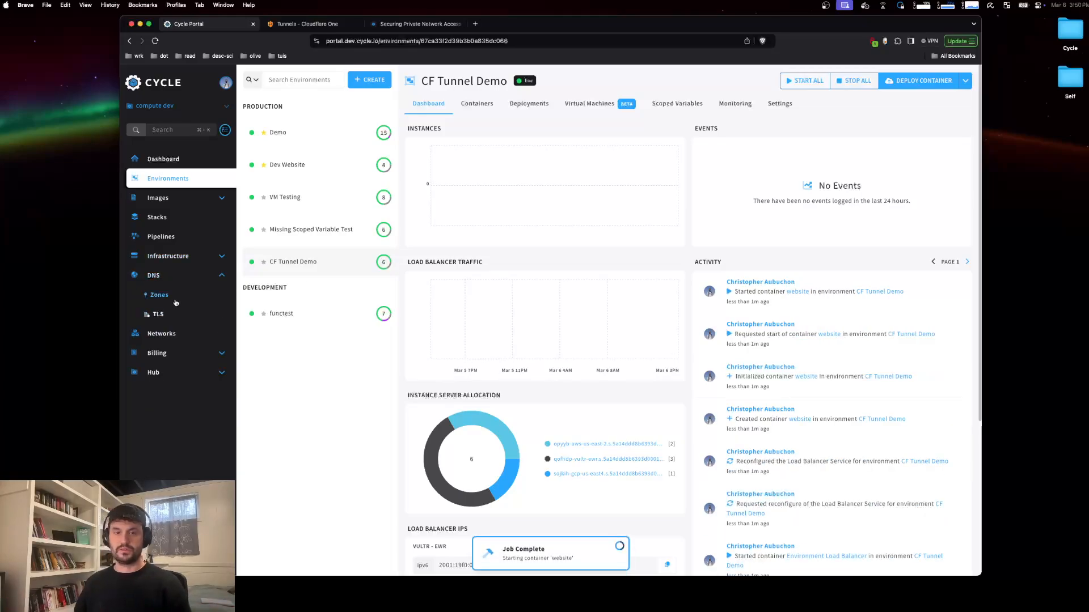
scroll(521, 425, "down", 3)
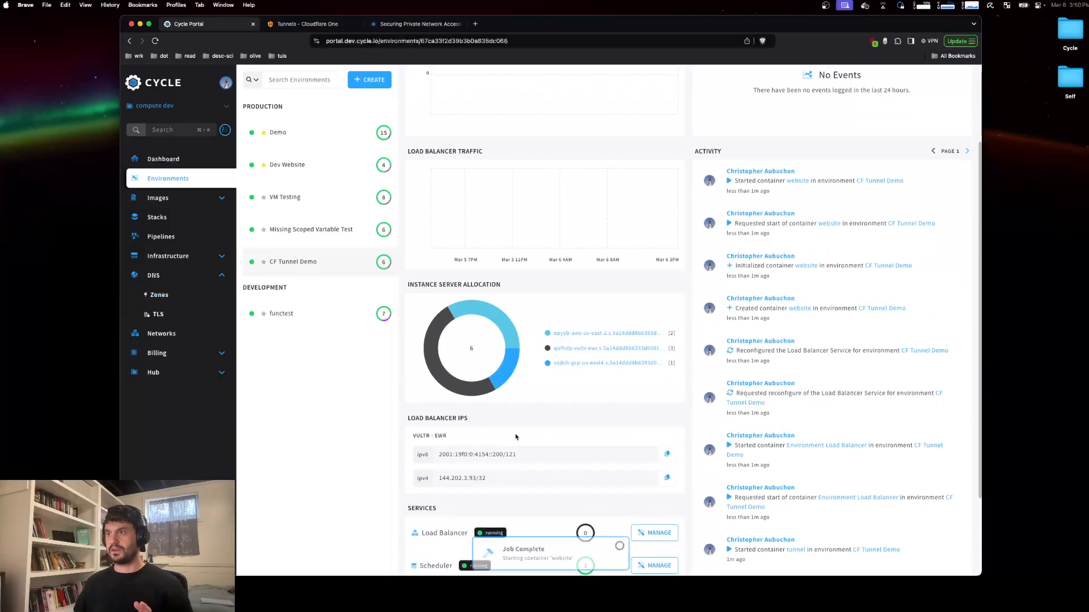
scroll(516, 436, "up", 3)
left_click(477, 104)
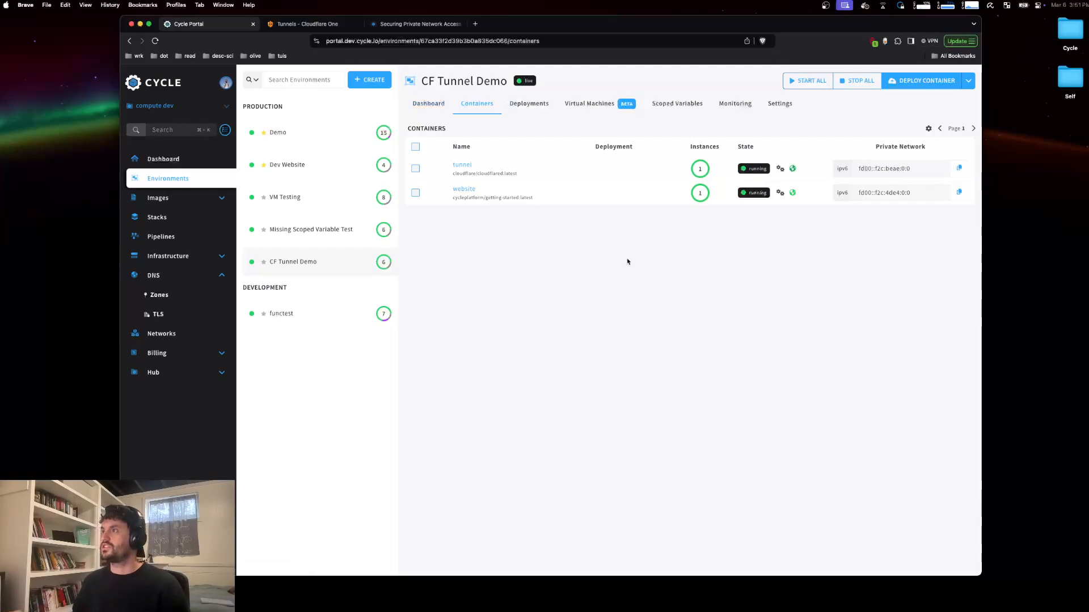
Step: Delete the listqueens.com DNS zone from its settings by confirming the zone name listqueens
left_click(180, 301)
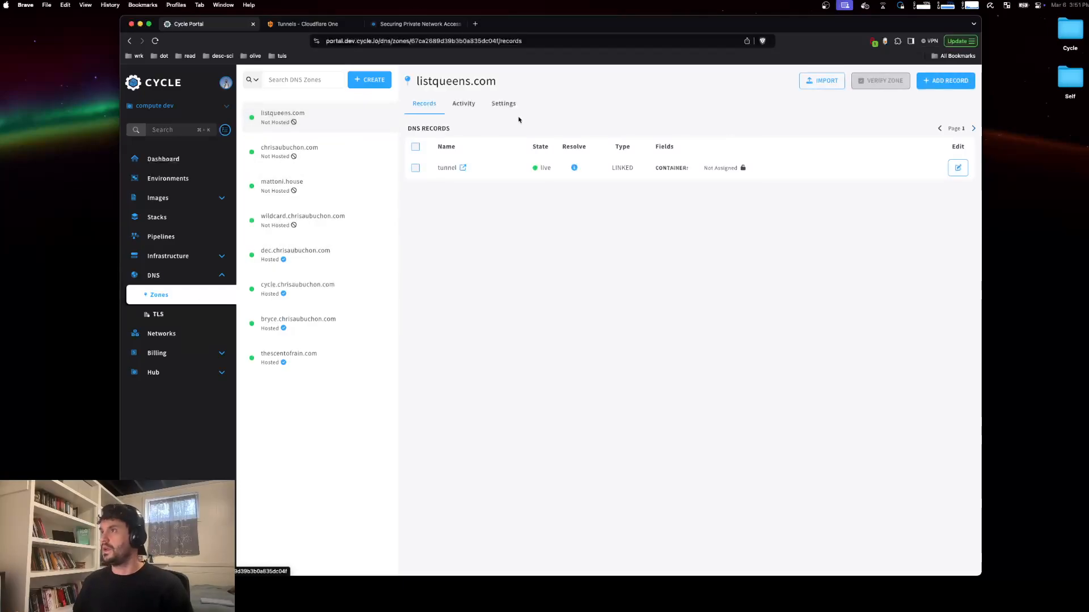
left_click(497, 103)
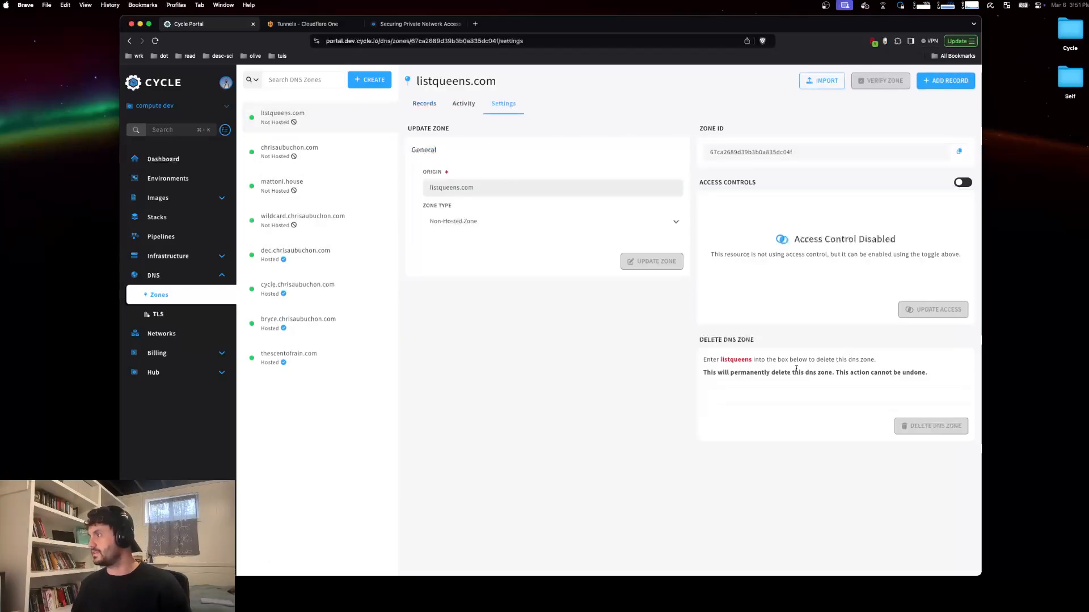
left_click(766, 398)
type("listq")
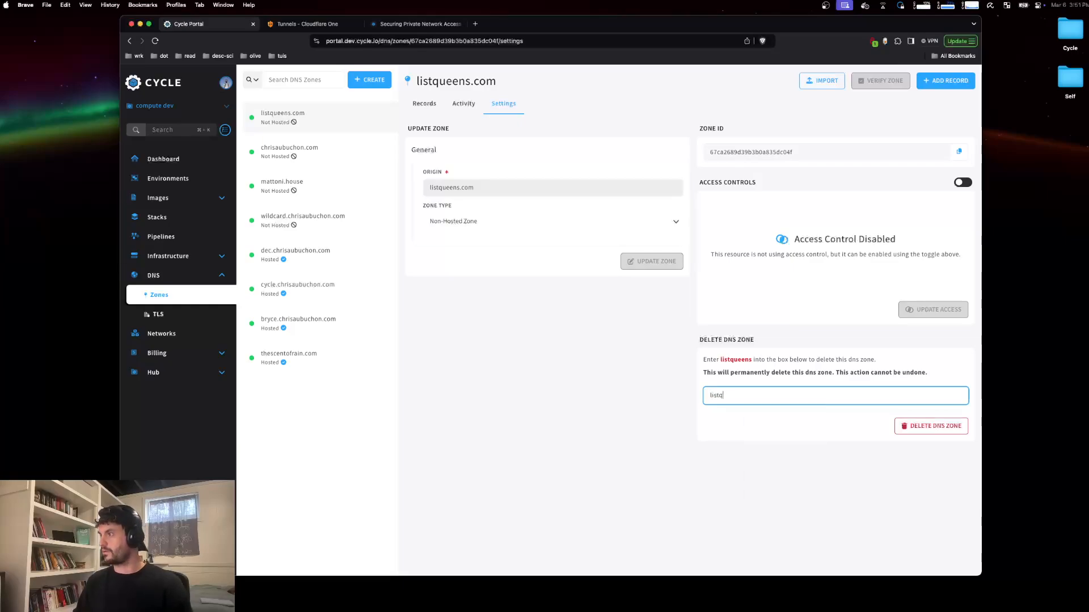
type("ueen")
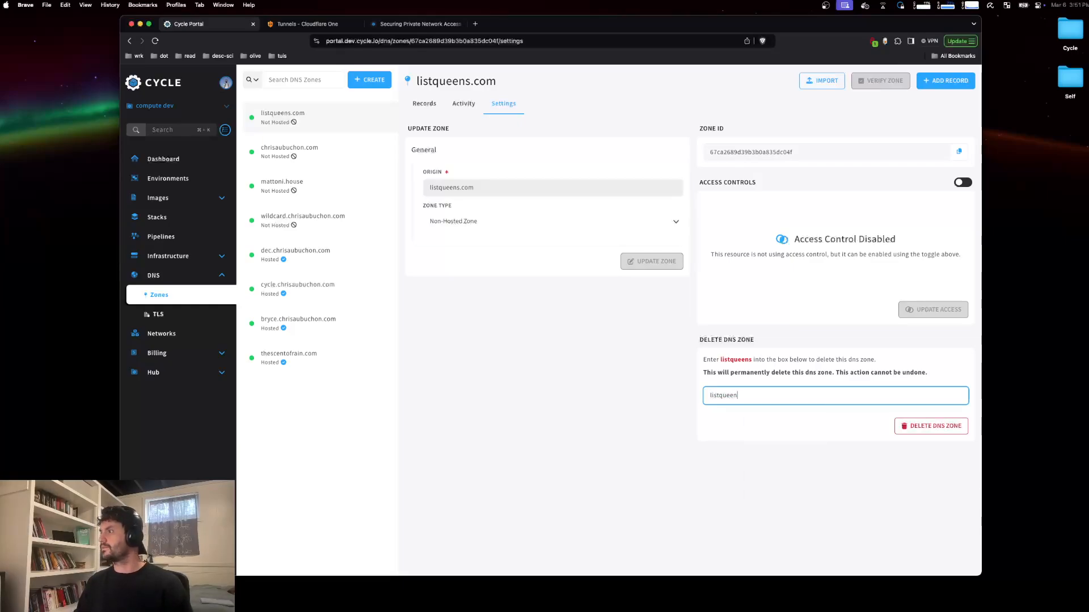
left_click(924, 433)
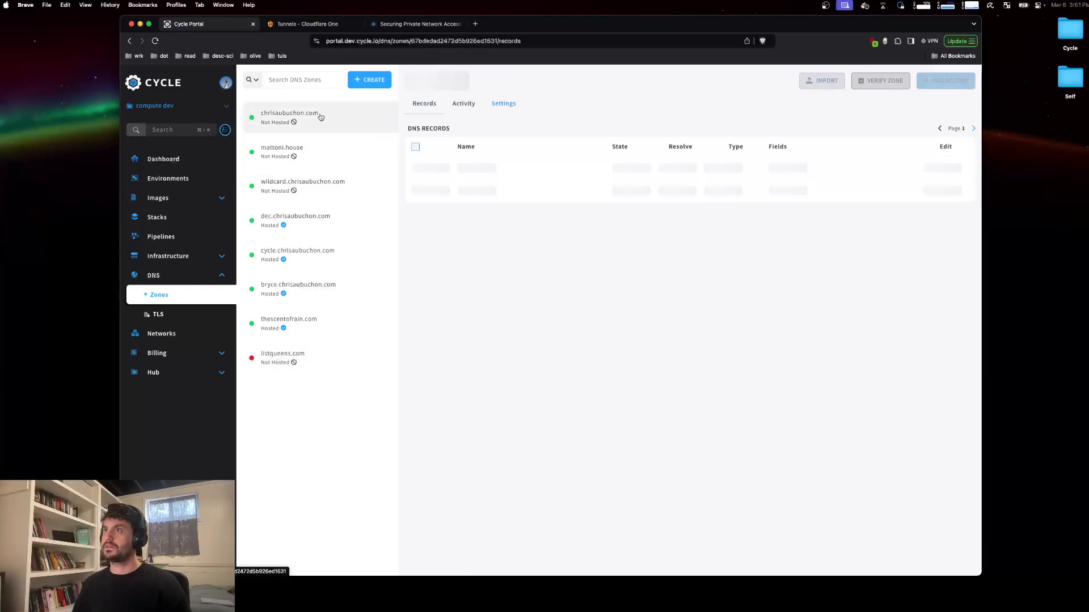
Step: Start creating a new DNS zone with the origin listqueens.com
left_click(945, 81)
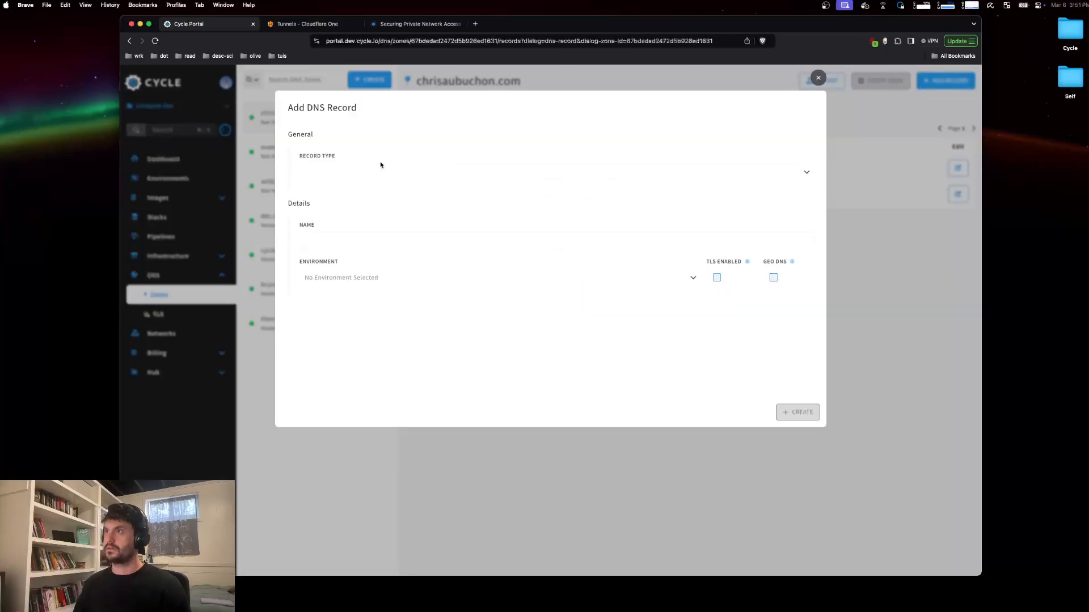
left_click(818, 78)
left_click(368, 80)
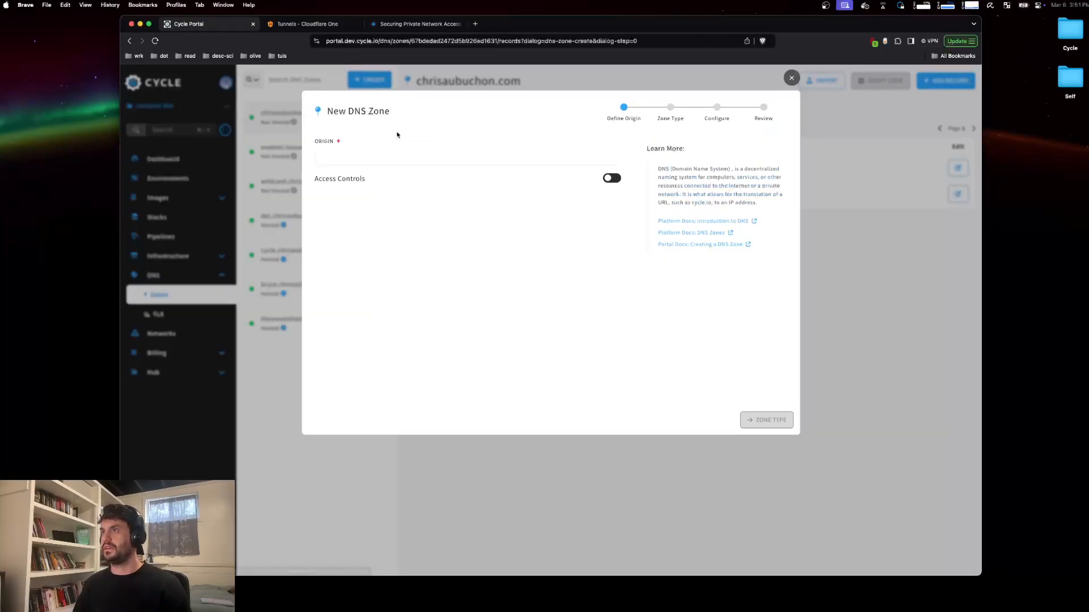
left_click(375, 156)
type("ilstq")
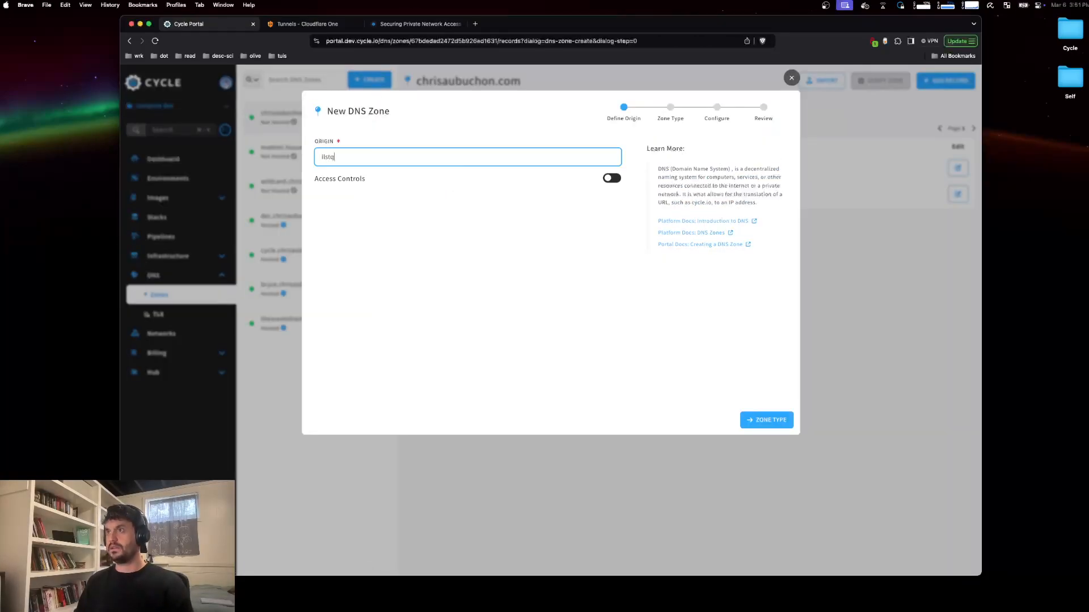
key("BackSpace")
key("BackSpace")
key("BackSpace")
key("BackSpace")
key("BackSpace")
type("listqueen")
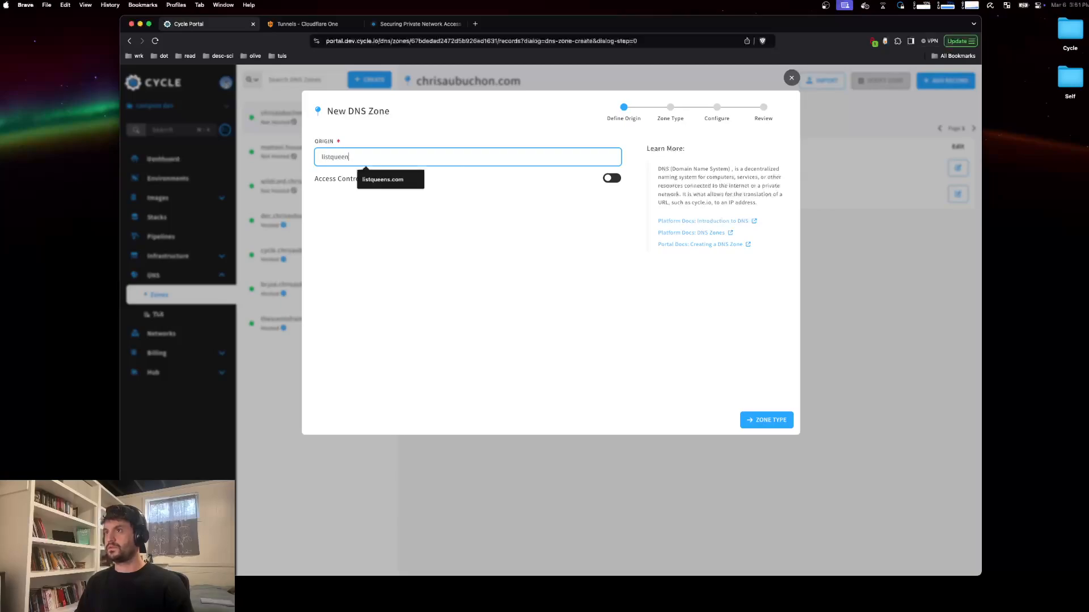
type("s.com")
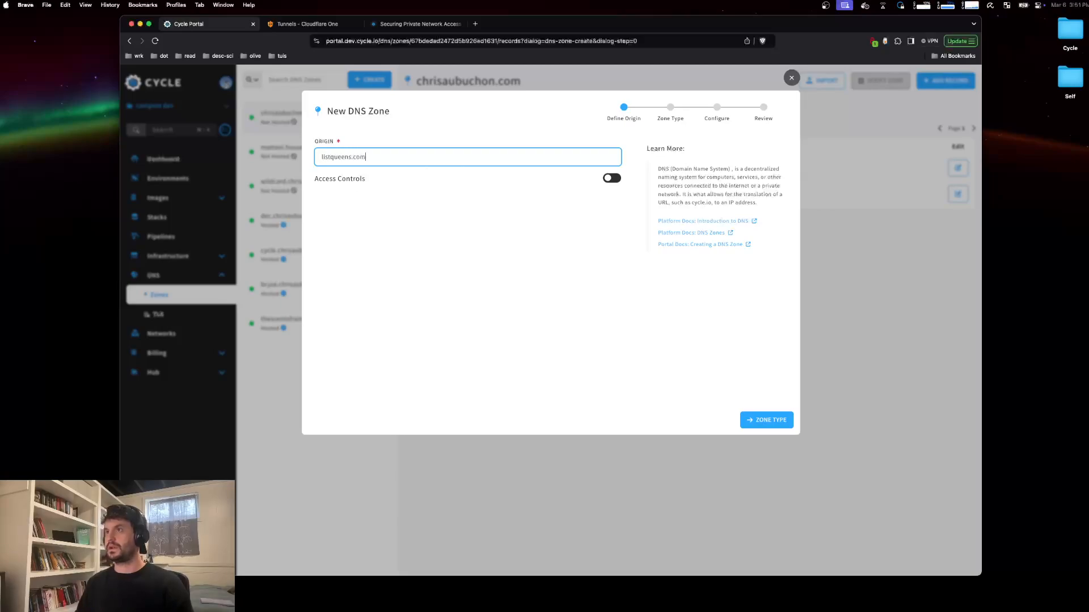
left_click(763, 418)
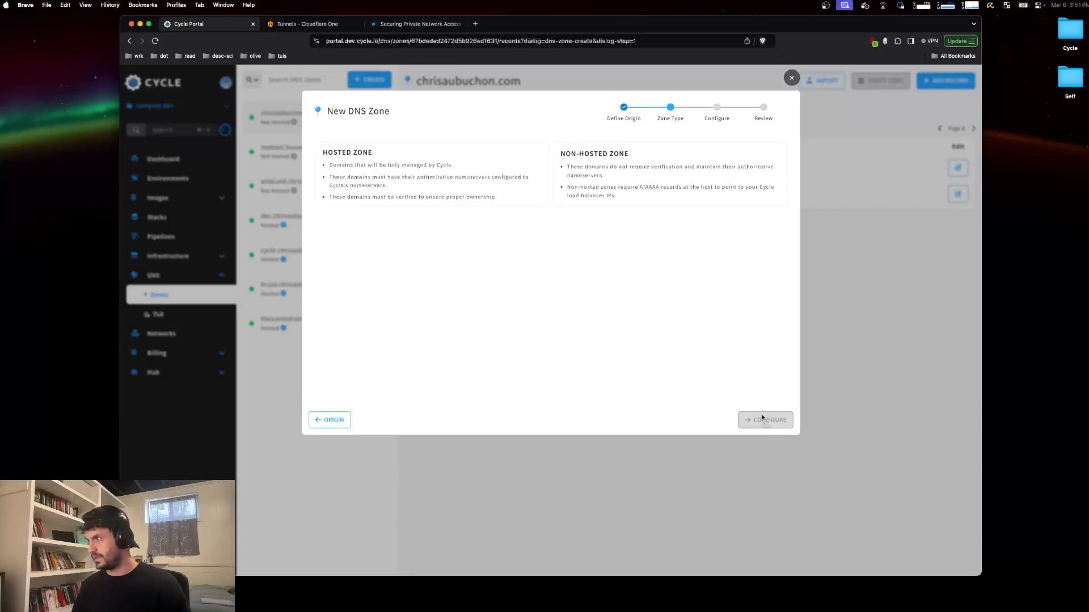
Step: Make the listqueens.com zone non-hosted and create it
left_click(562, 176)
left_click(763, 419)
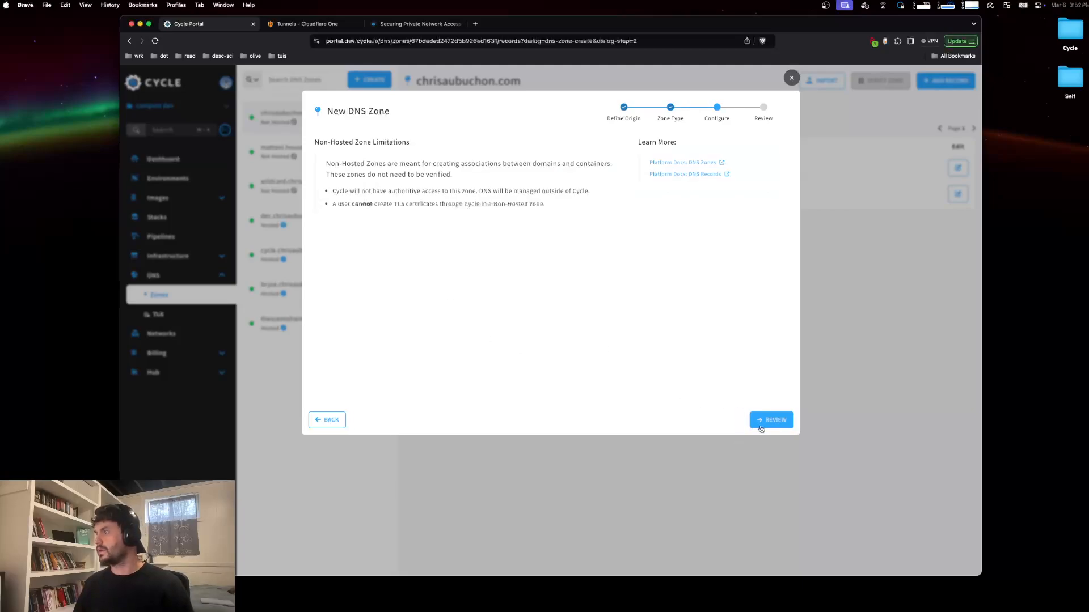
left_click(760, 426)
left_click(743, 421)
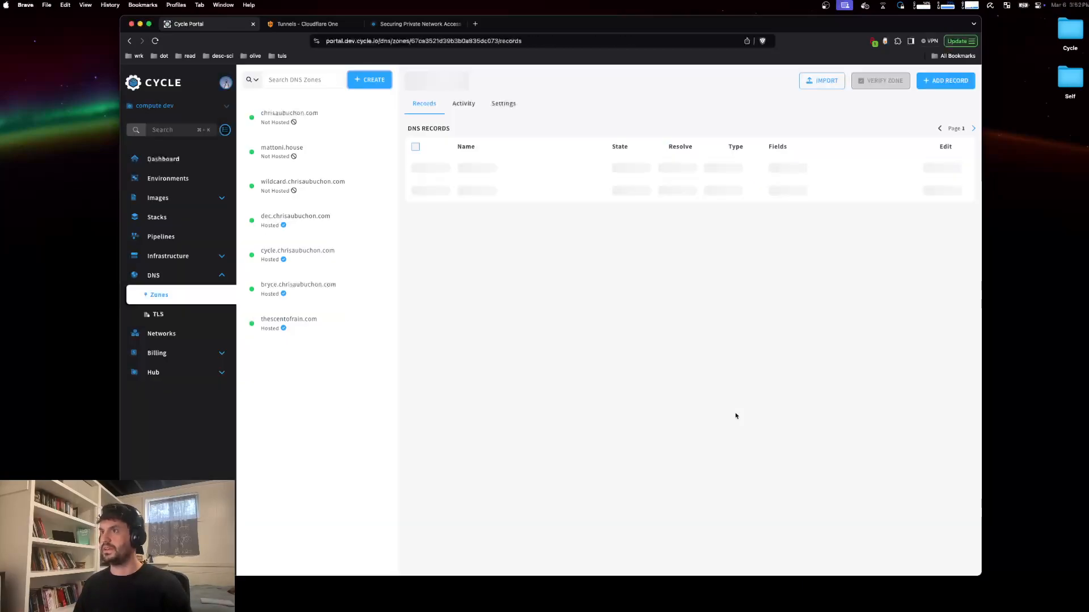
Step: Start adding a LINKED DNS record named demo to the listqueens.com zone
left_click(948, 81)
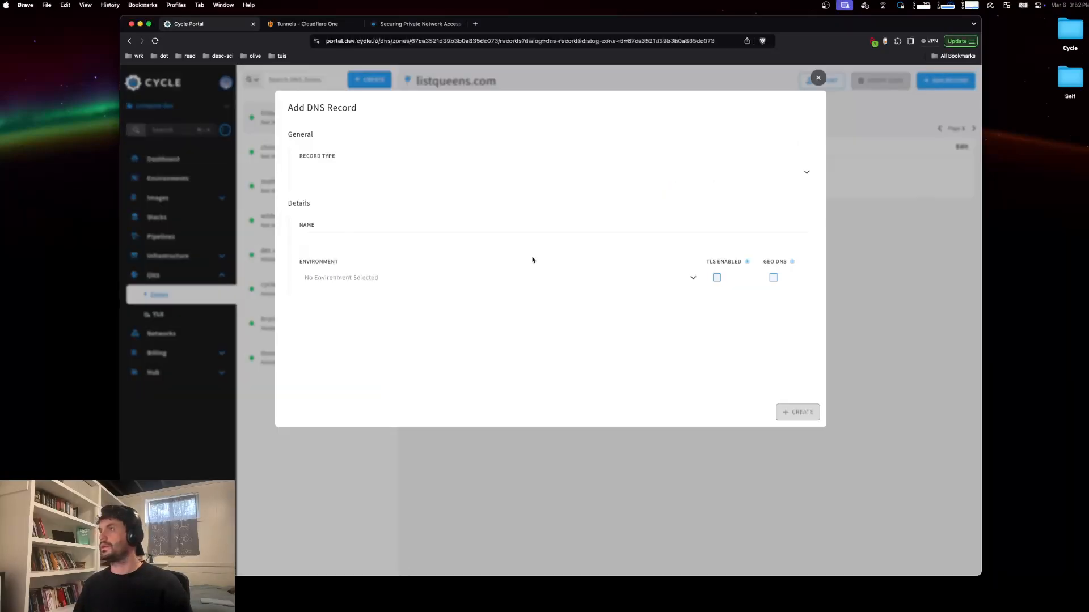
left_click(366, 173)
left_click(355, 196)
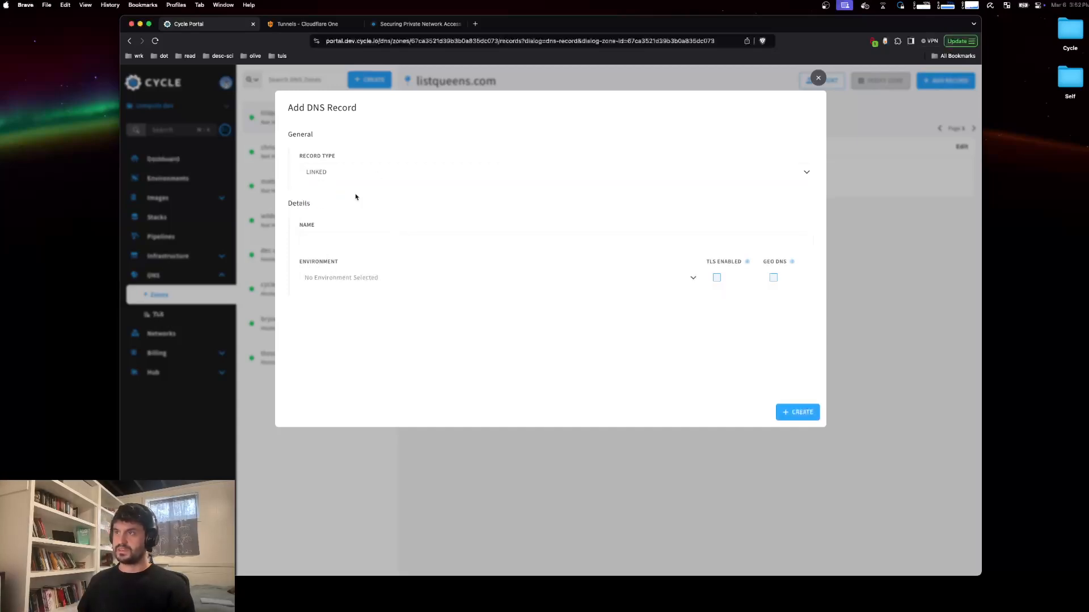
left_click(349, 239)
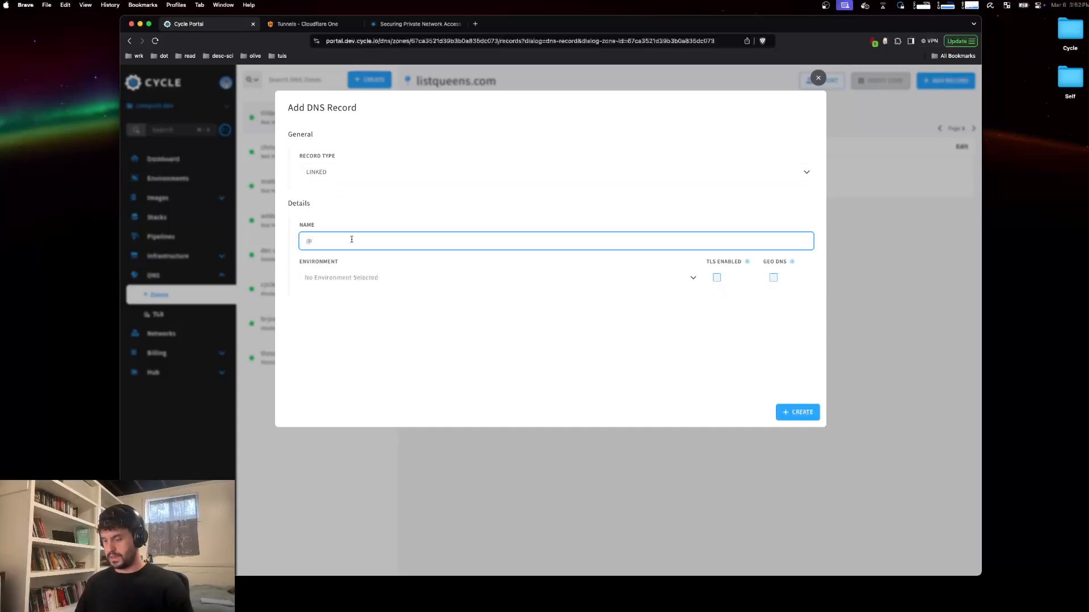
type("demo")
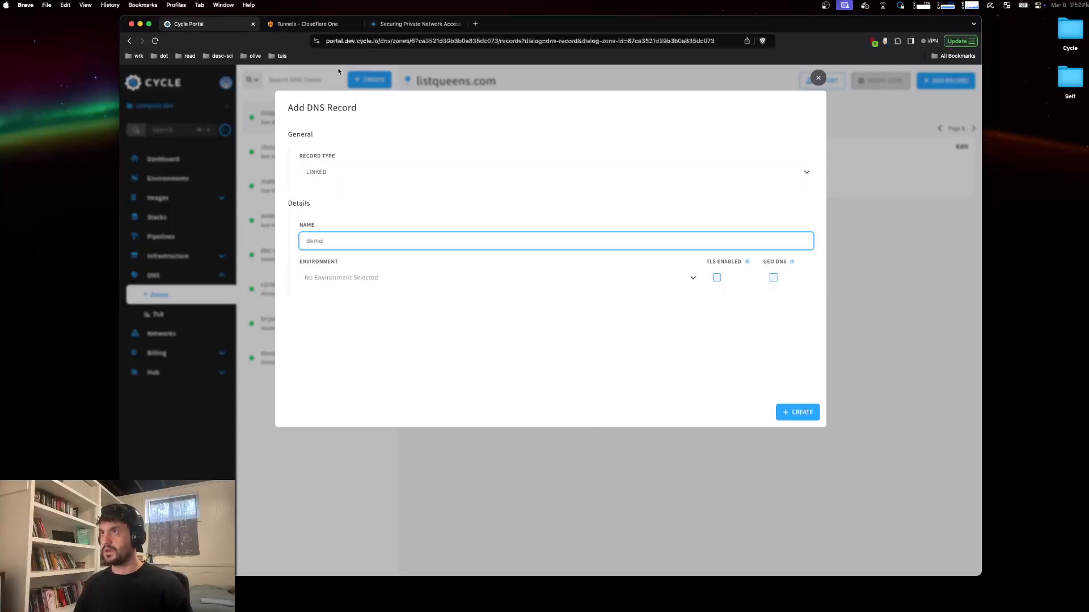
Step: Check the public hostname configured on the cycle-stuff tunnel in Cloudflare
left_click(307, 24)
left_click(278, 238)
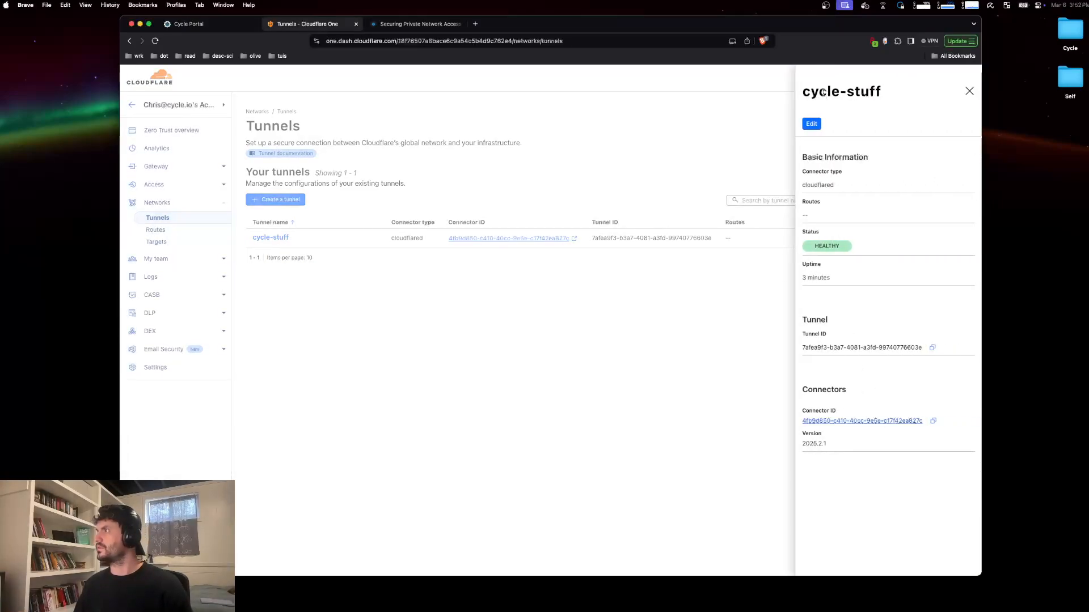
left_click(447, 267)
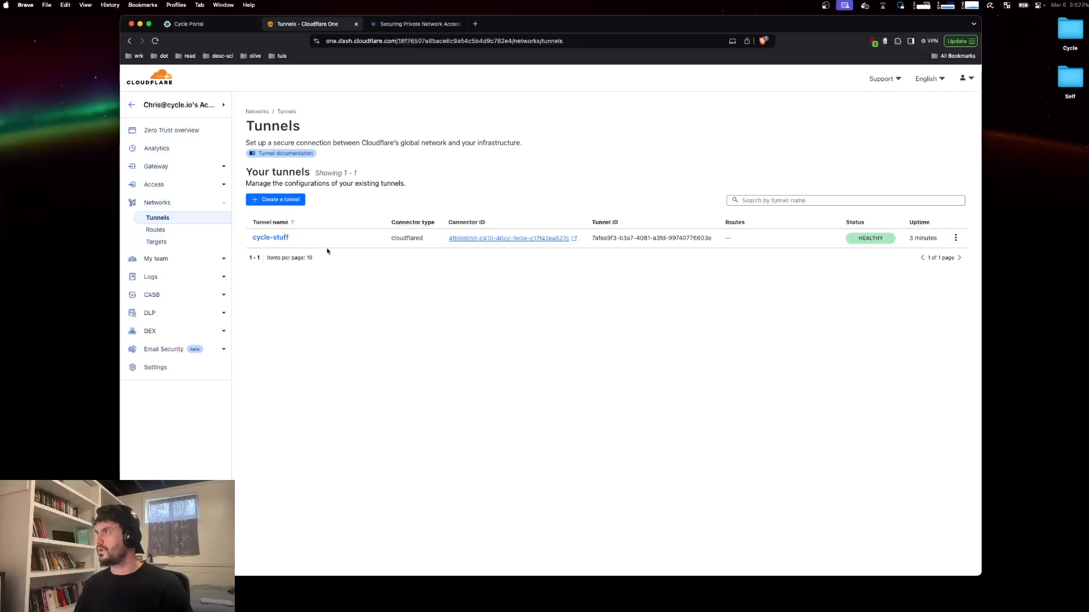
left_click(955, 239)
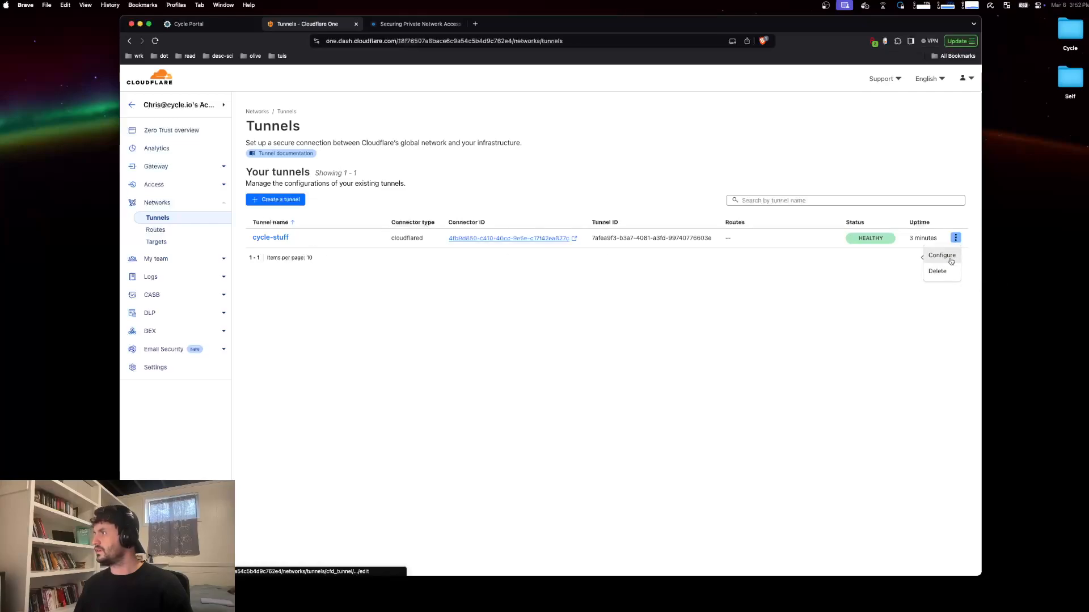
left_click(938, 256)
left_click(317, 150)
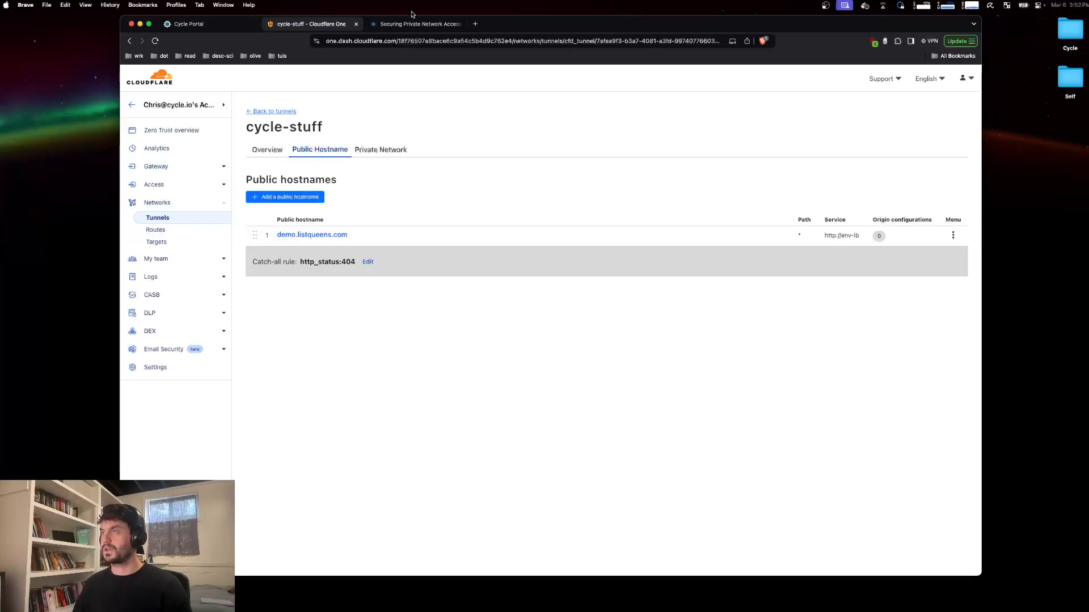
Step: Link the demo record to the website container in the CF Tunnel Demo environment and create it
left_click(187, 24)
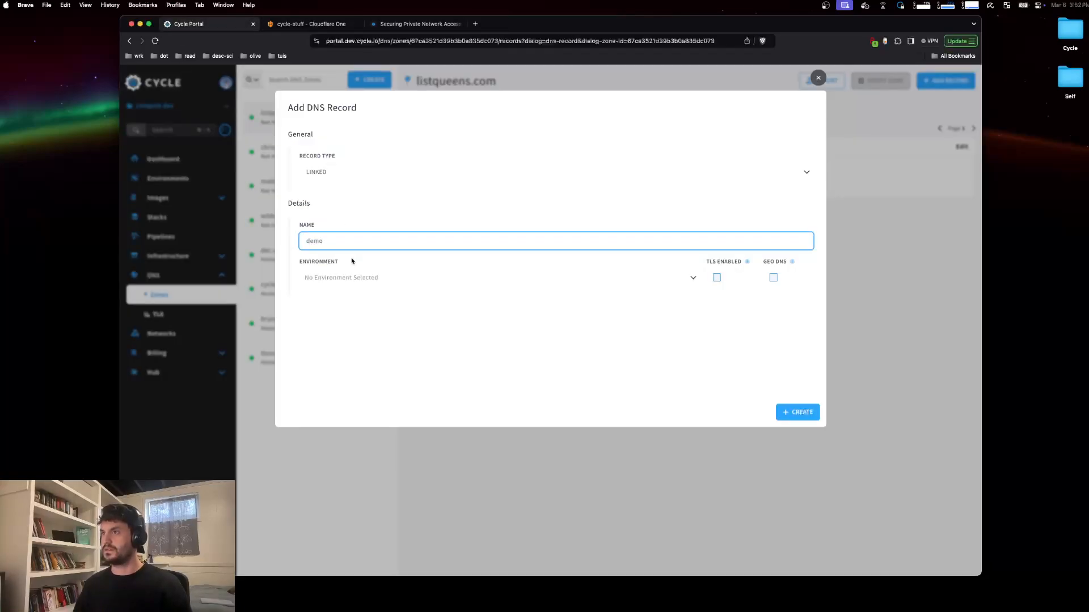
left_click(388, 278)
left_click(372, 339)
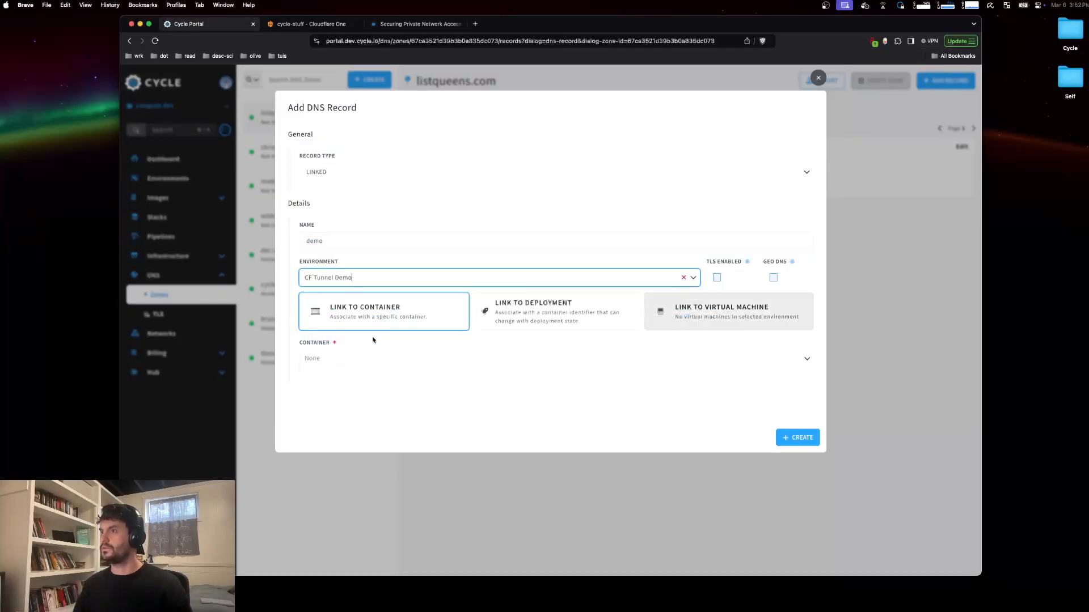
left_click(446, 365)
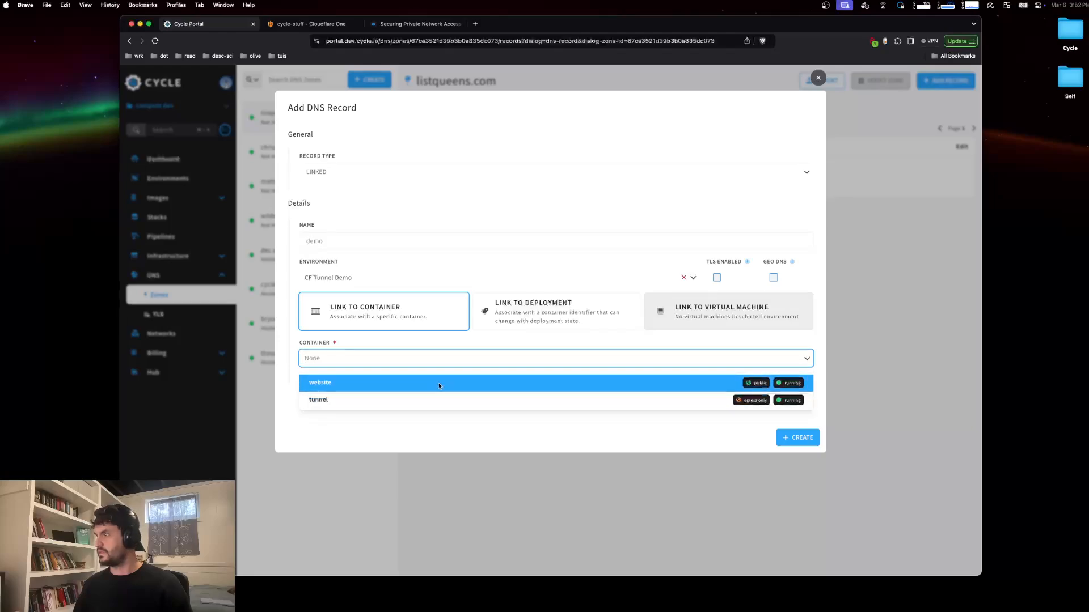
left_click(441, 373)
left_click(796, 437)
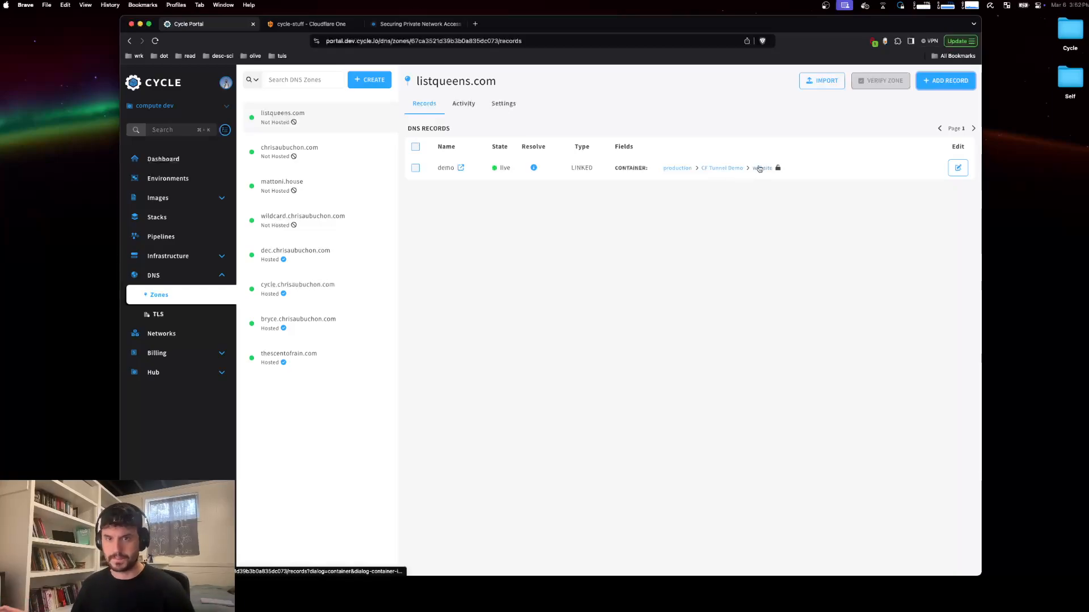
Step: Review the CF Tunnel Demo environment dashboard and open the demo.listqueens.com site to test the record
left_click(710, 169)
scroll(575, 194, "down", 5)
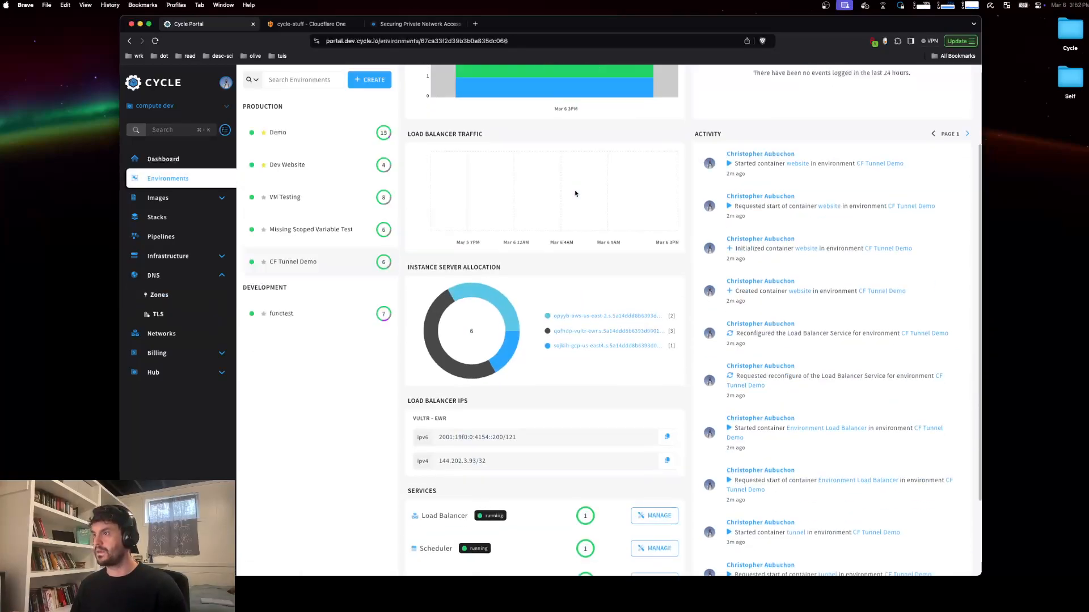
scroll(582, 205, "up", 5)
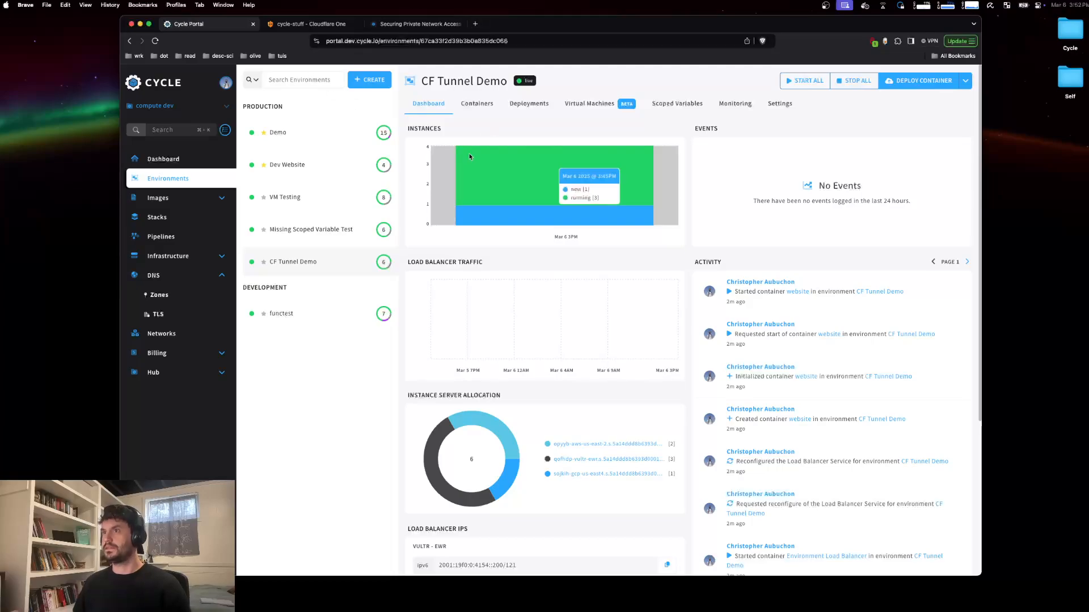
left_click(168, 302)
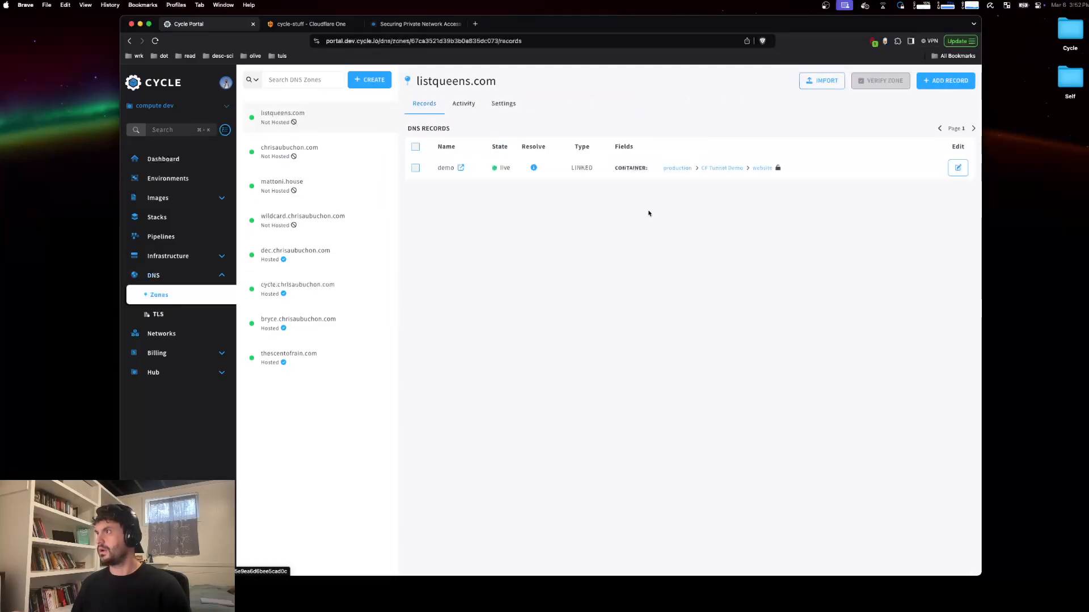
left_click(461, 168)
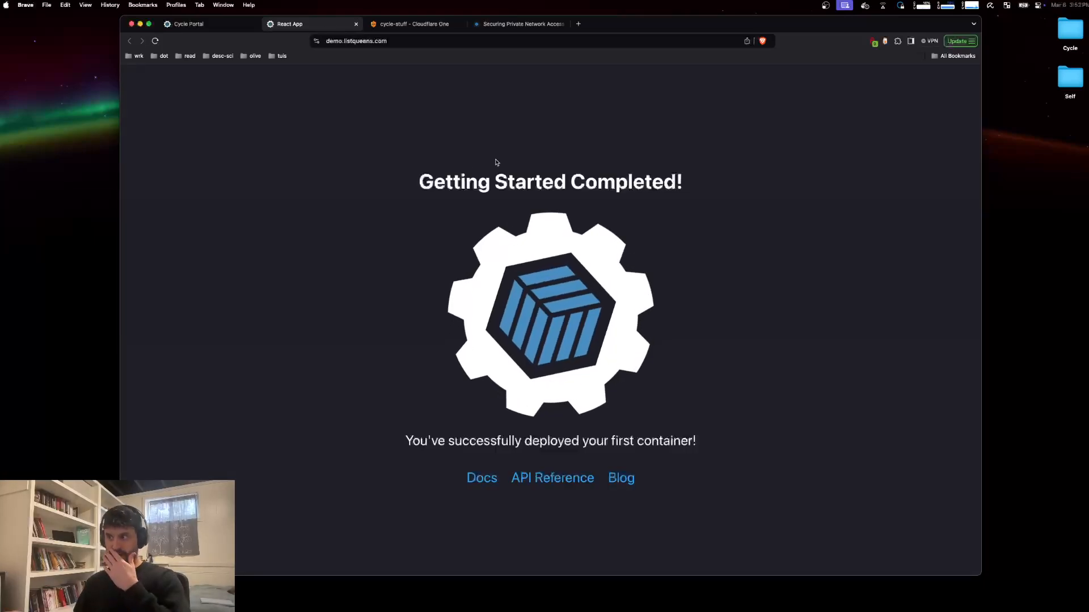
left_click(192, 24)
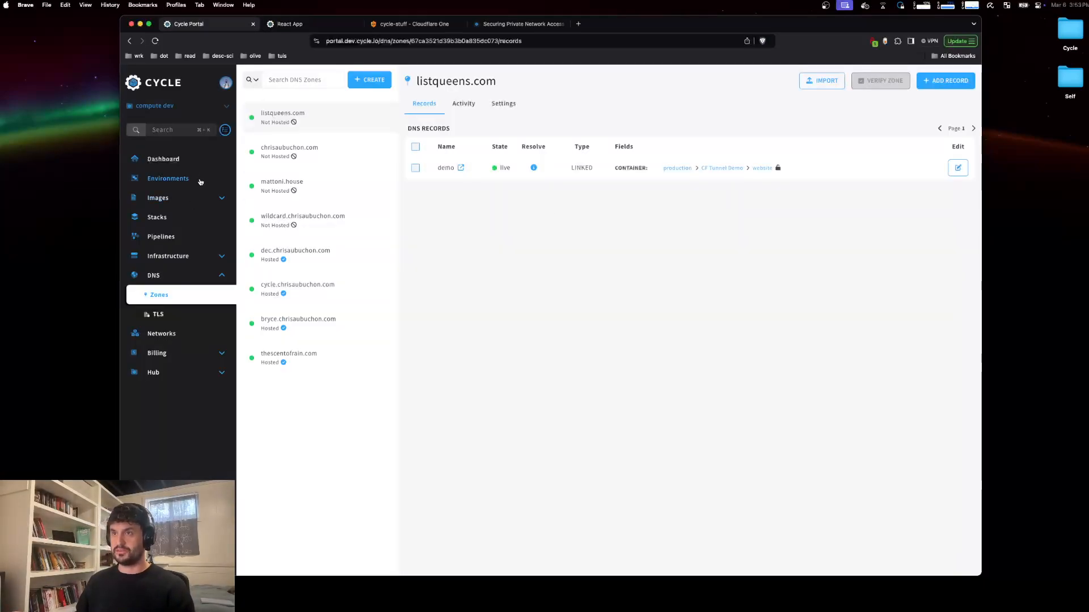
Step: Open the cloudflared image source's settings and copy its image name cloudflare/cloudflared
left_click(195, 199)
left_click(179, 237)
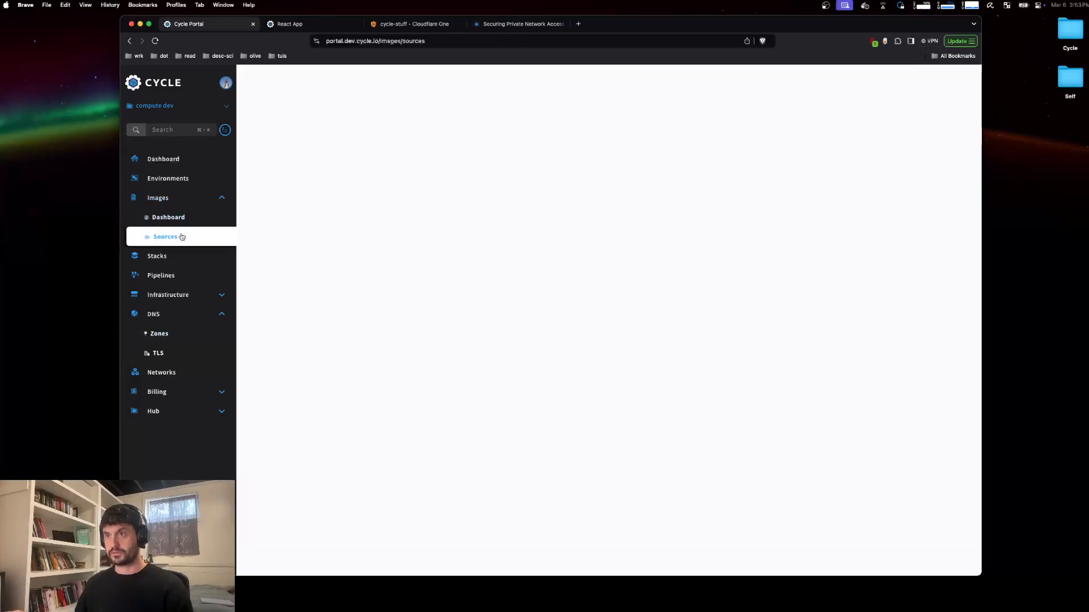
left_click(310, 79)
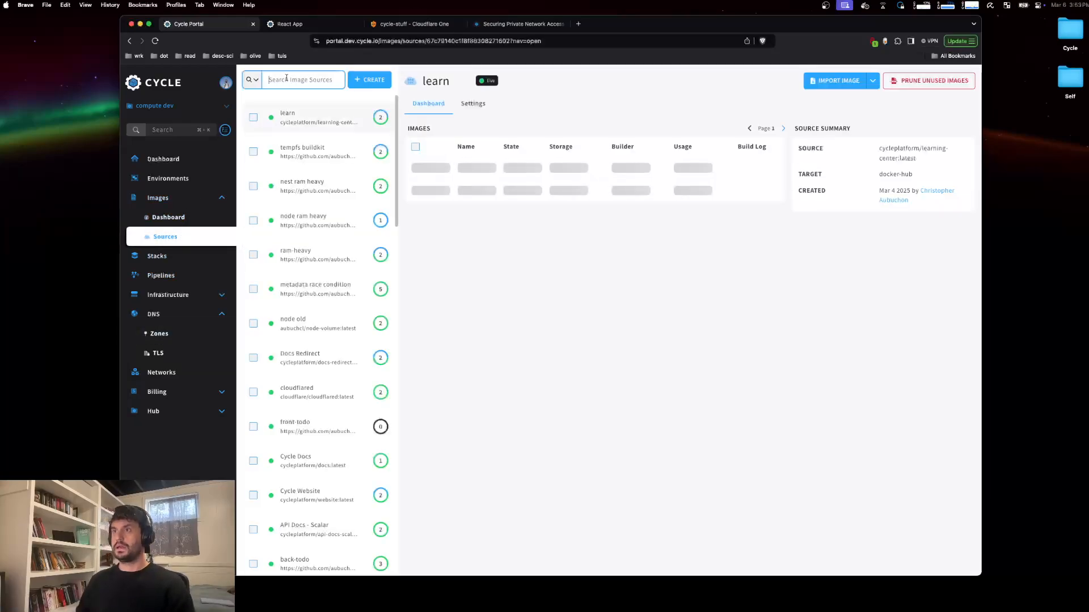
type("cloudf")
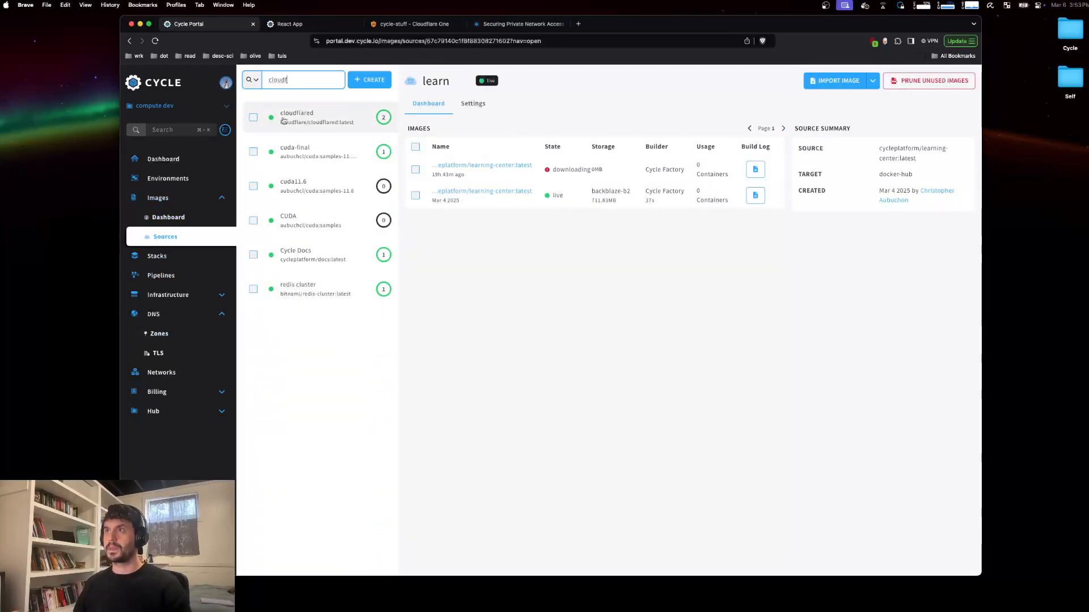
left_click(317, 117)
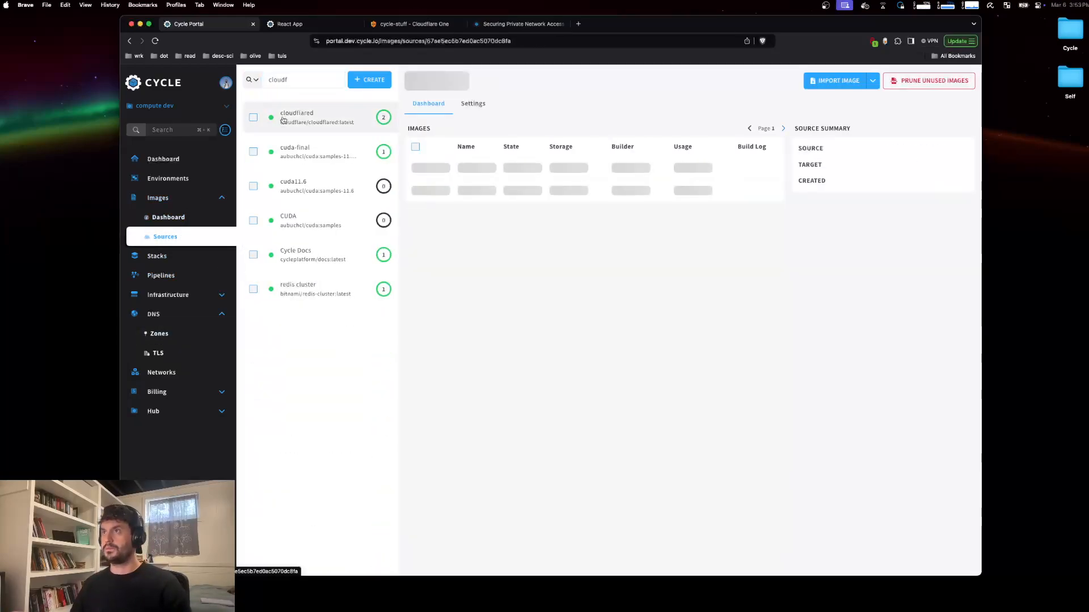
left_click(474, 104)
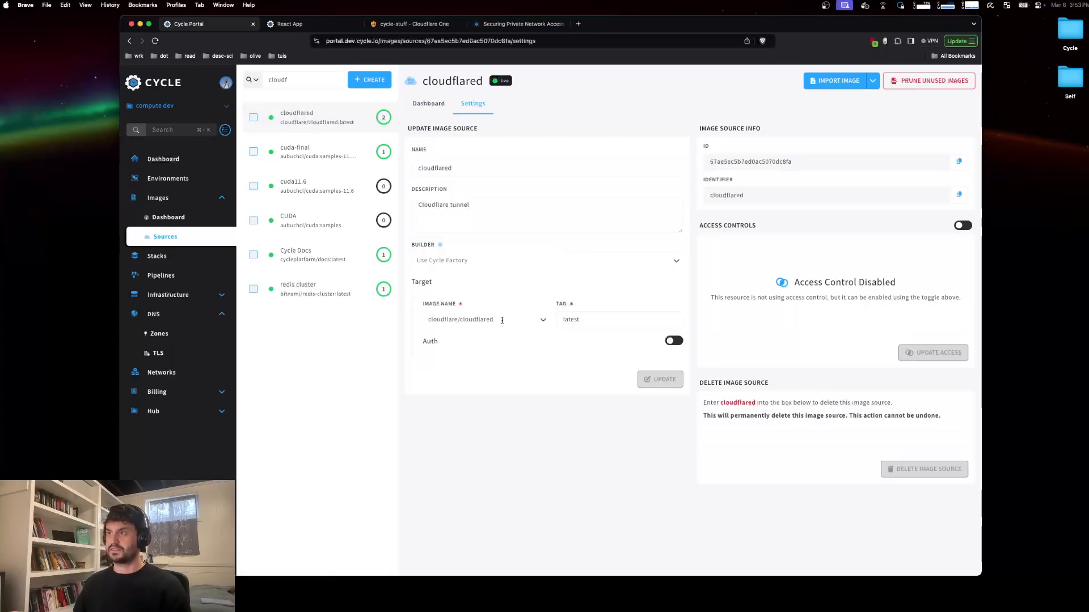
left_click_drag(502, 320, 423, 321)
key("super+c")
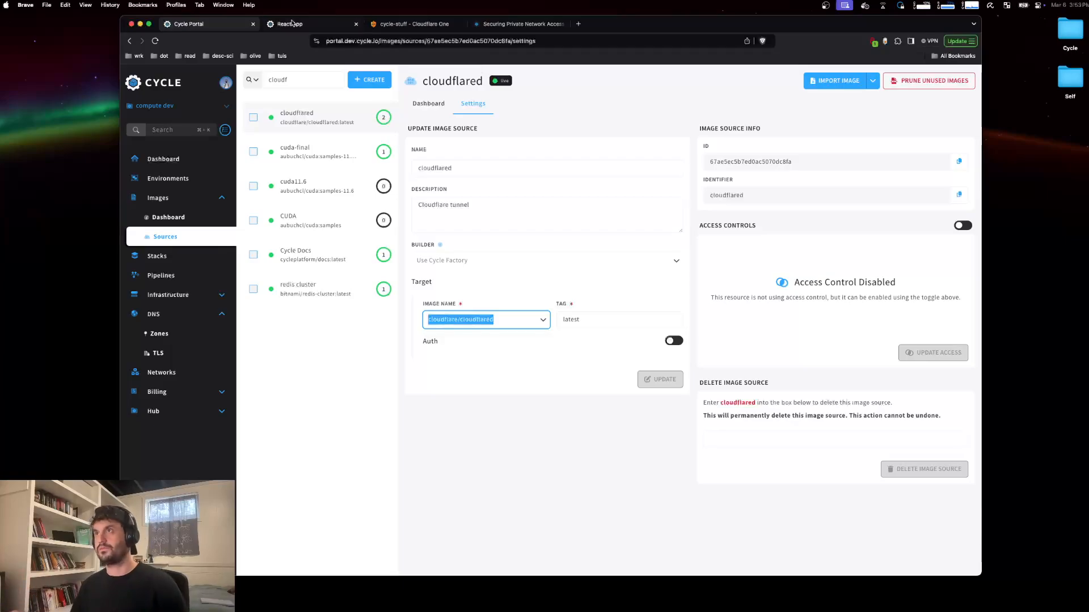
Step: Create a Docker Hub image source named cfd for cloudflare/cloudflared with tag latest and import its image
left_click(370, 80)
left_click(361, 169)
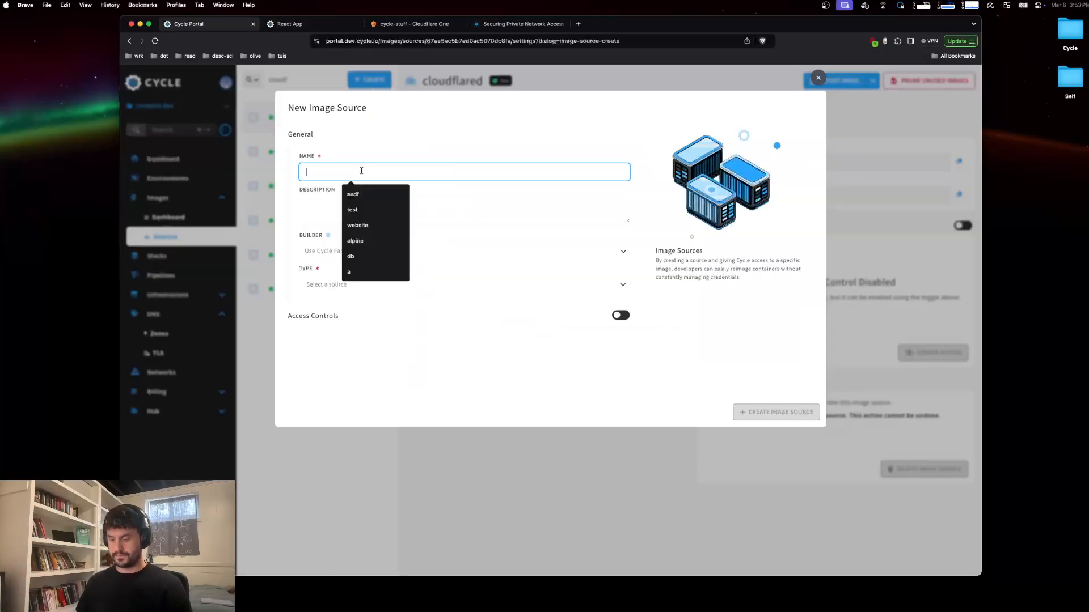
type("cfd")
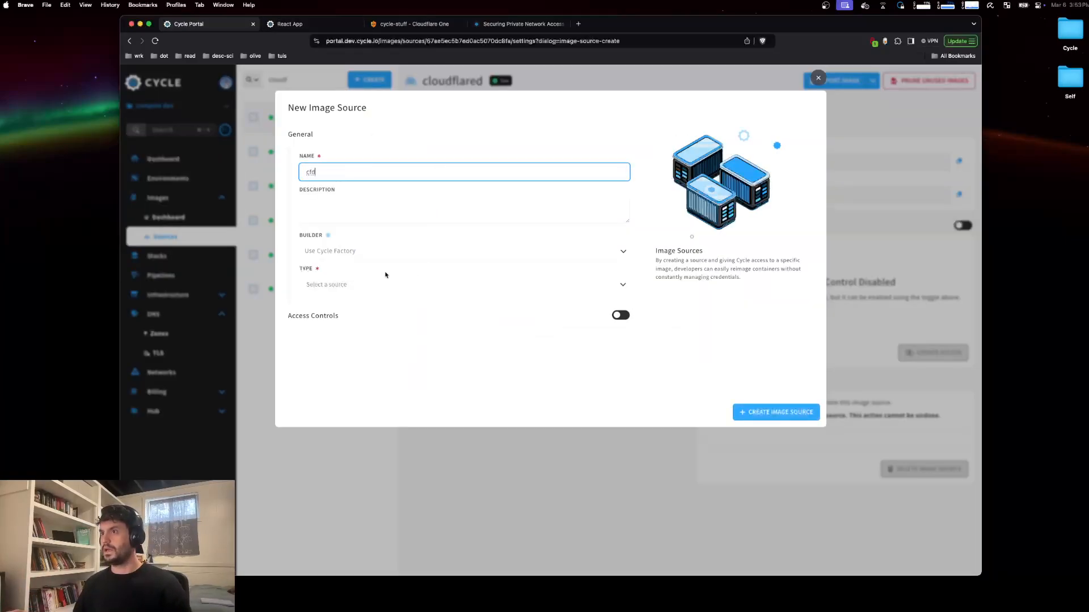
left_click(384, 284)
left_click(360, 312)
left_click(360, 373)
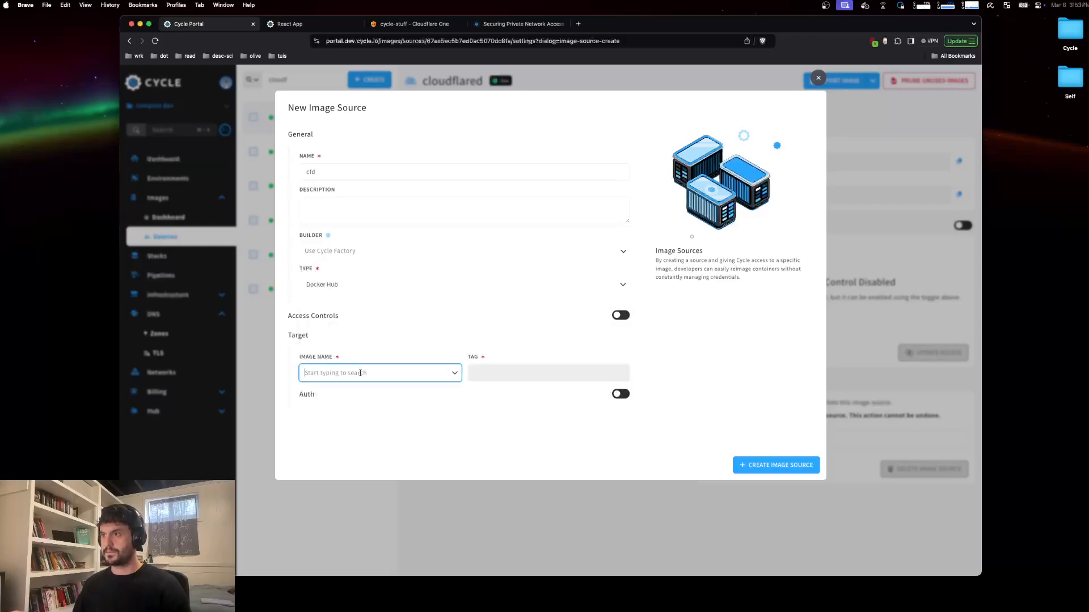
key("super+v")
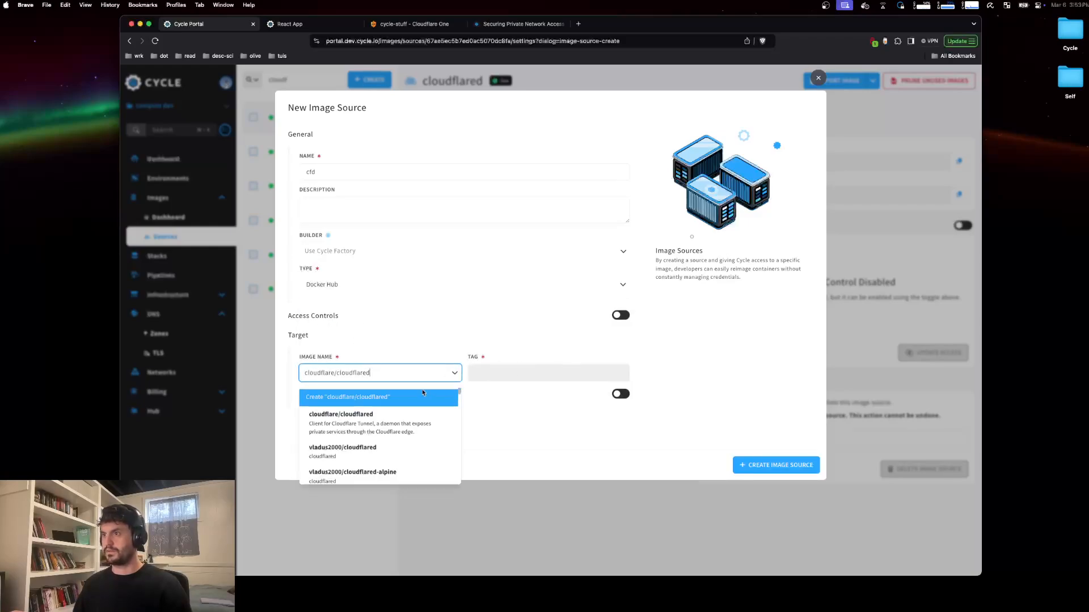
left_click(406, 425)
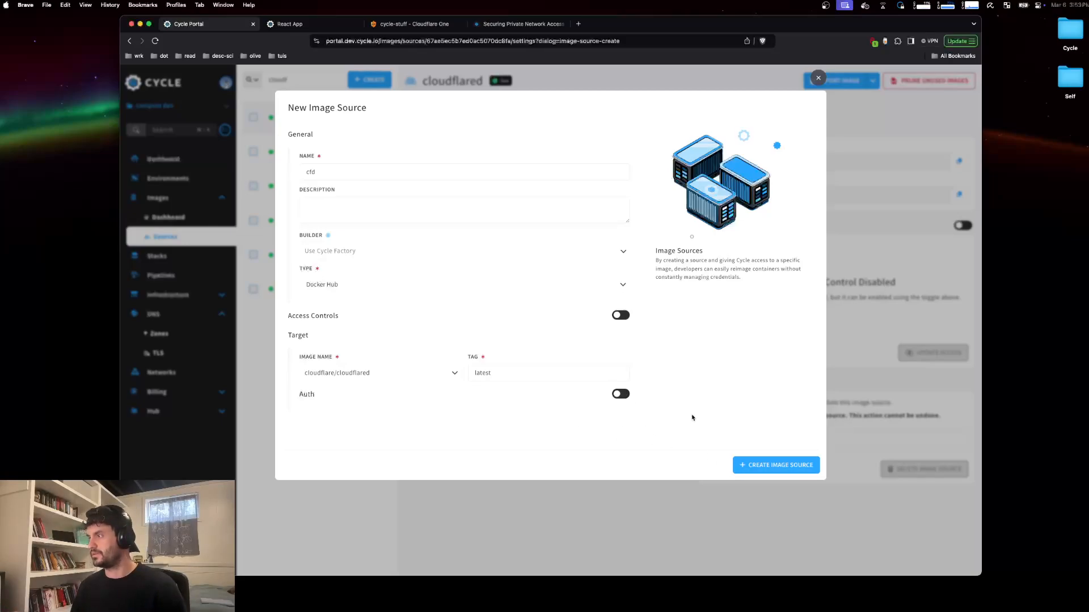
left_click(776, 465)
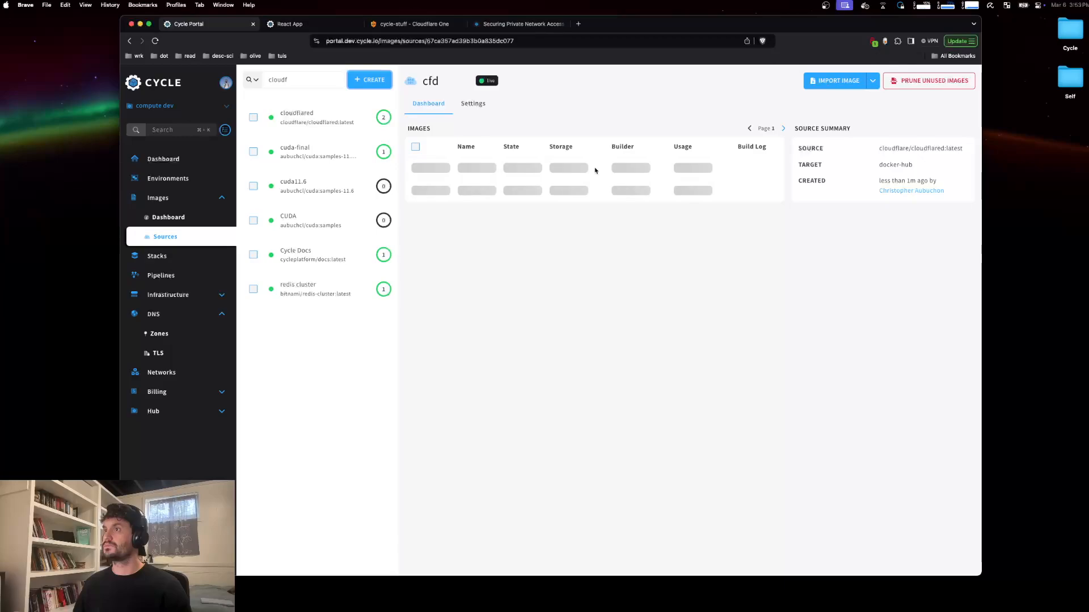
left_click(837, 80)
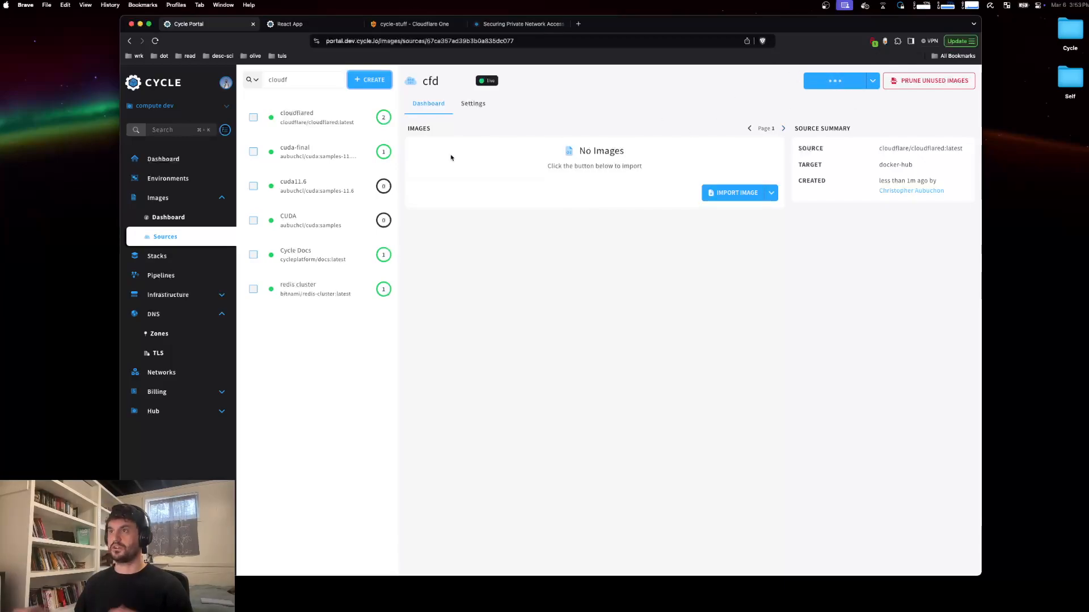